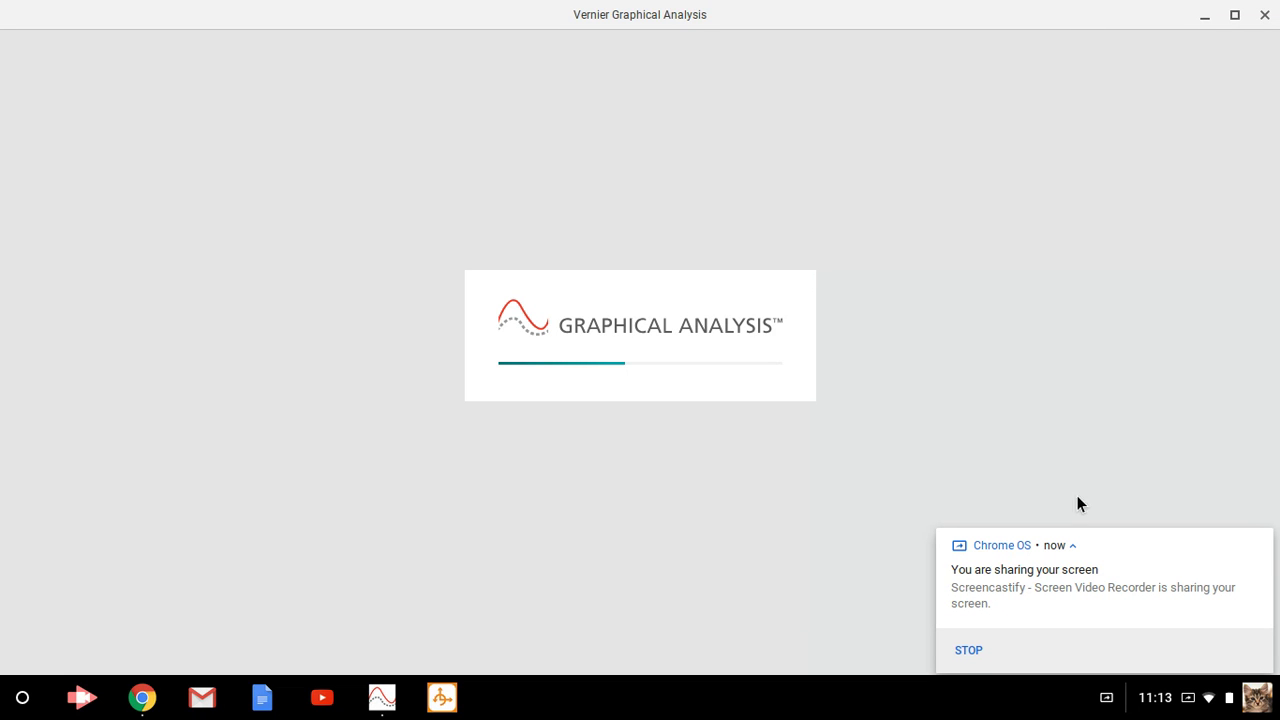
Step: Dismiss the Chrome OS screen-sharing notification
{"action": "left_click", "coordinate": [1260, 542]}
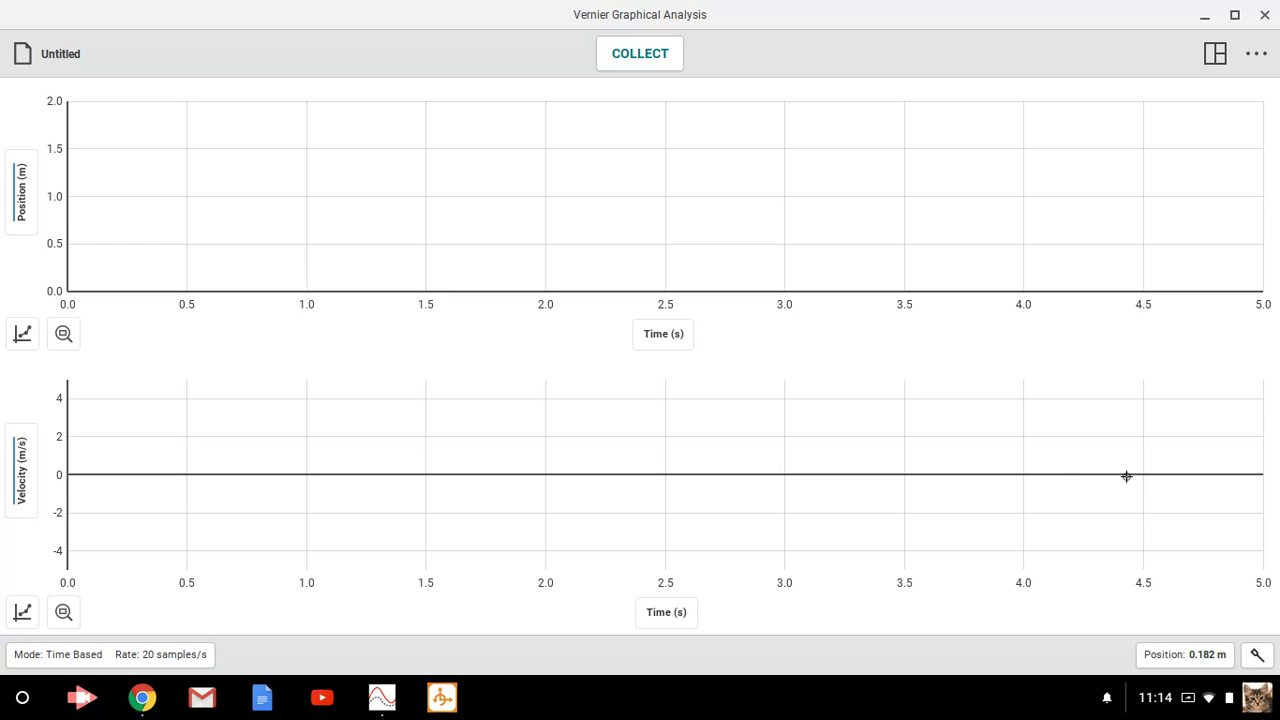
Step: Collect several cart runs and rescale the velocity graph to fit the final 5-second run
{"action": "key", "text": "space"}
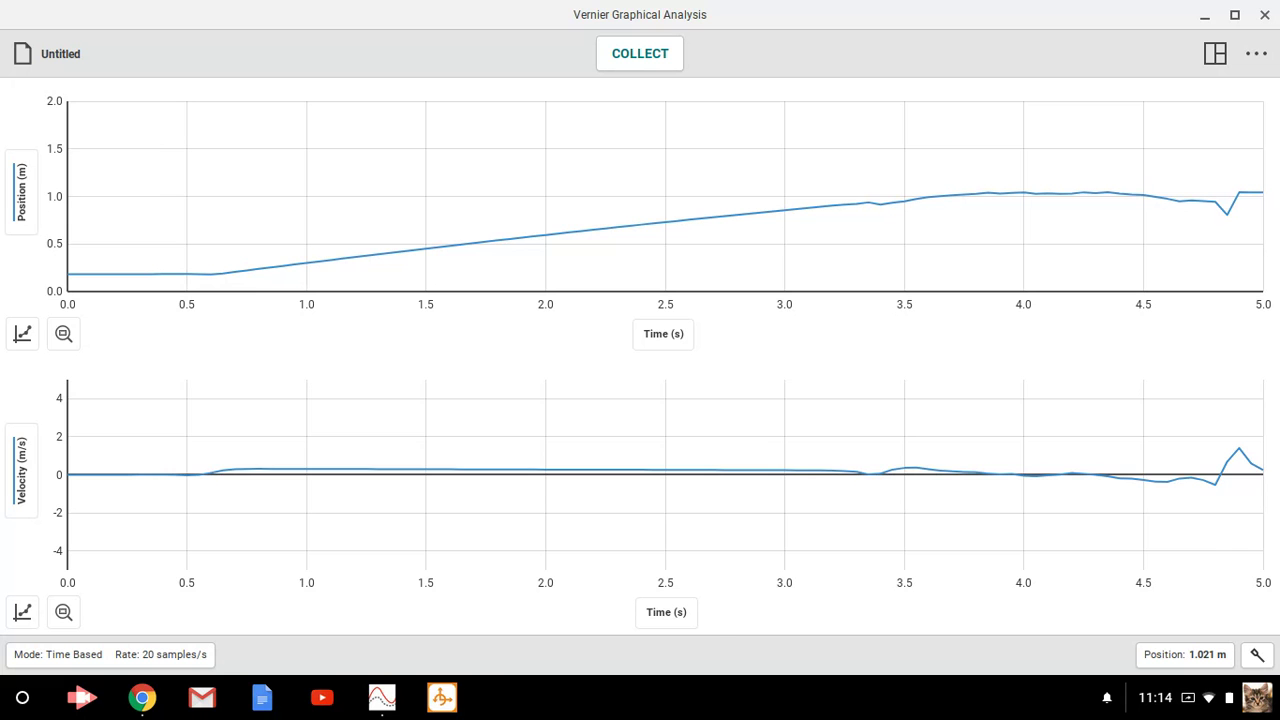
{"action": "double_click", "coordinate": [337, 437]}
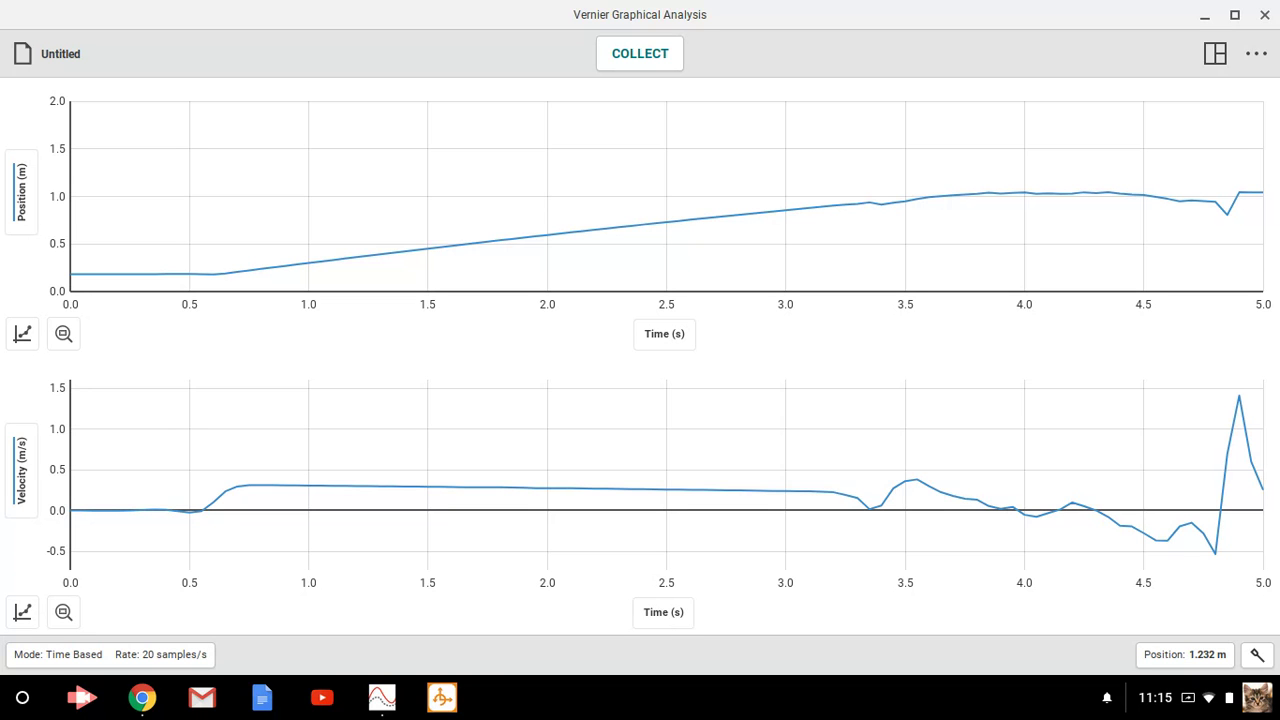
{"action": "key", "text": "space"}
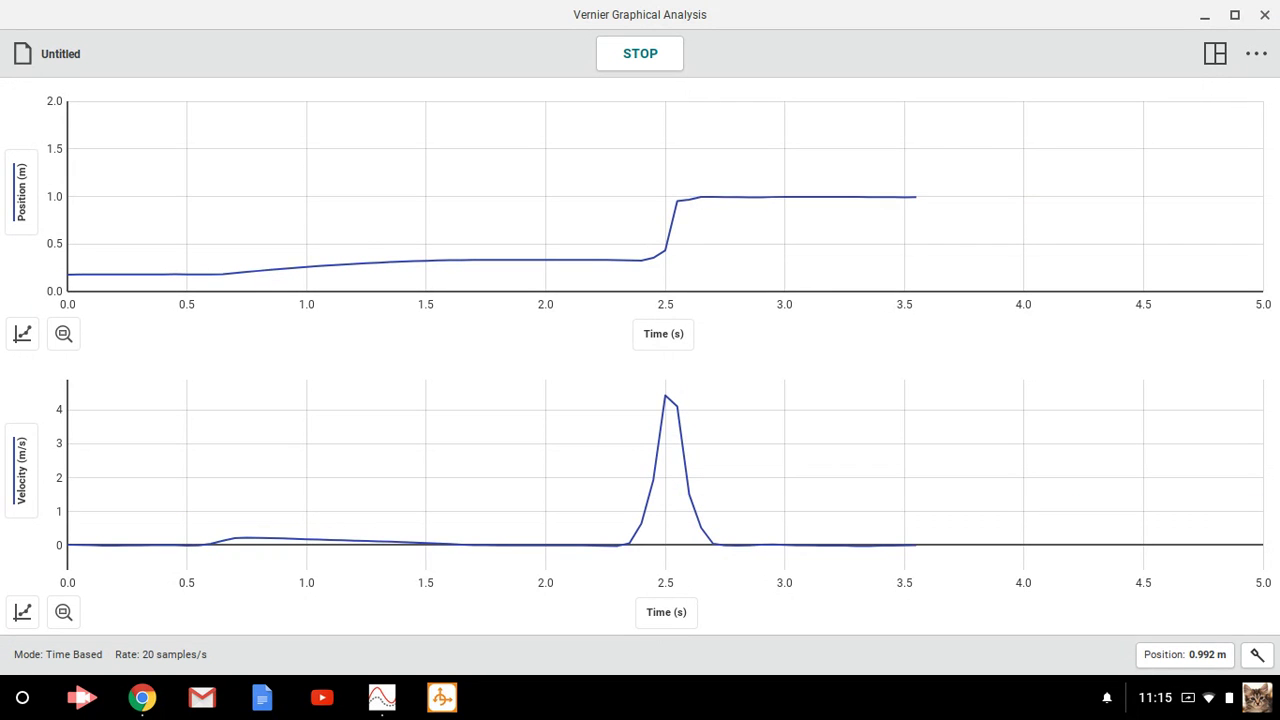
{"action": "key", "text": "space"}
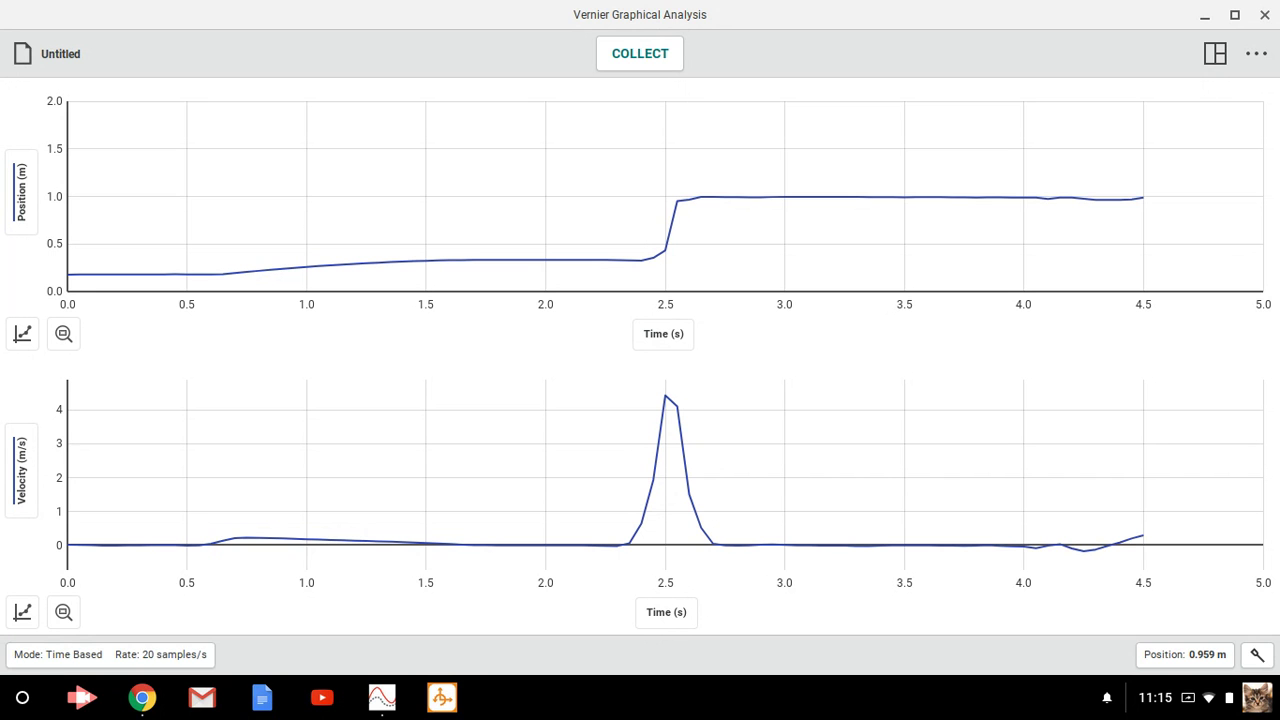
{"action": "key", "text": "space"}
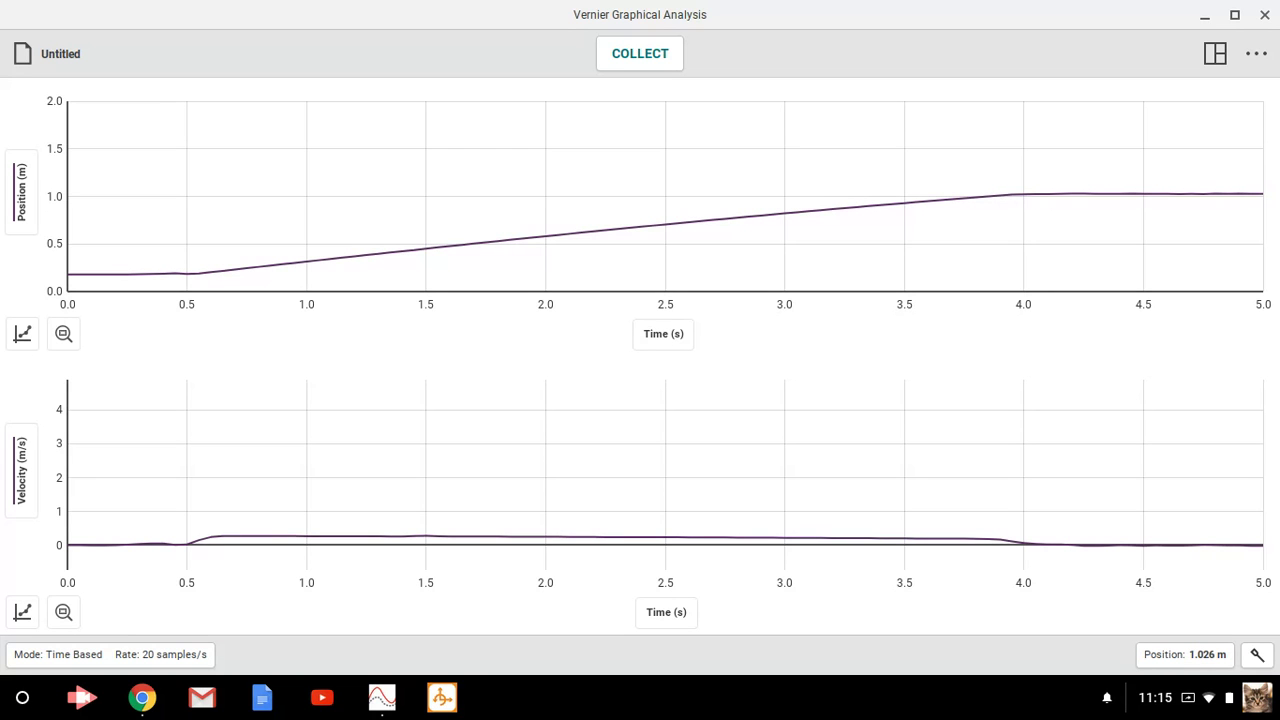
{"action": "left_click", "coordinate": [396, 446]}
{"action": "double_click", "coordinate": [396, 446]}
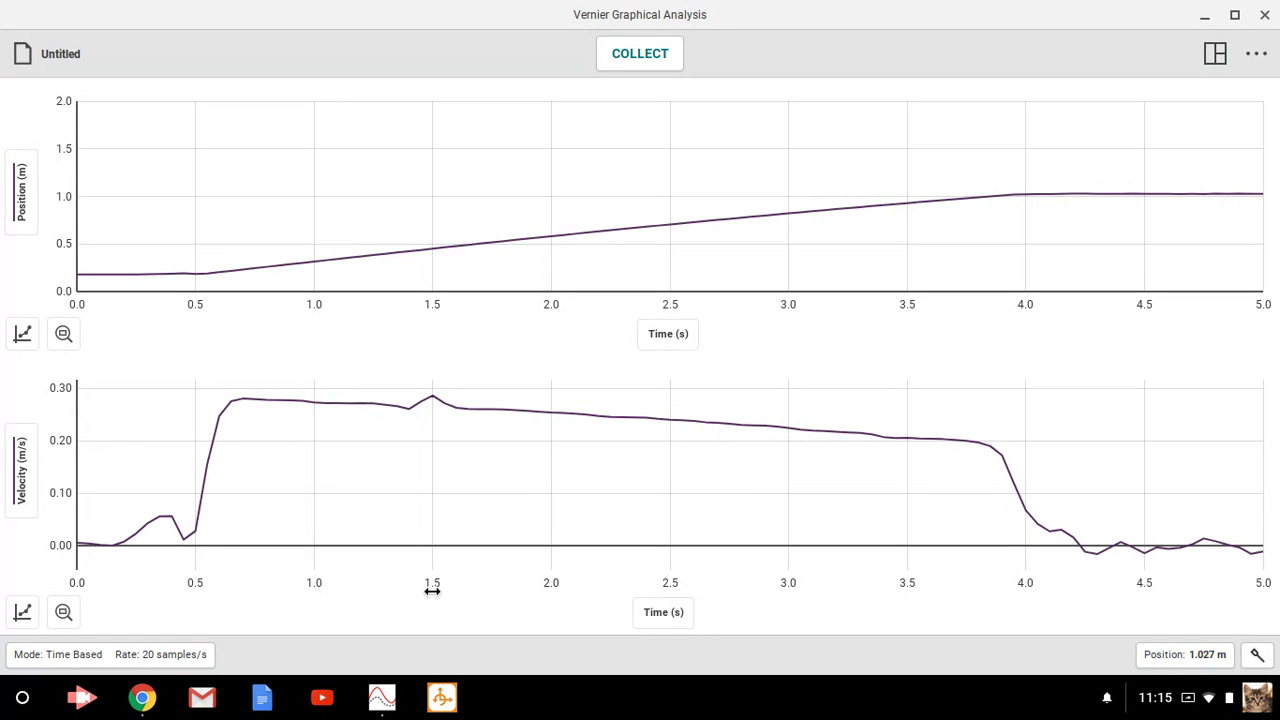
Step: Pause and resume the Screencastify recording in Chrome, then return to Graphical Analysis
{"action": "left_click", "coordinate": [145, 702]}
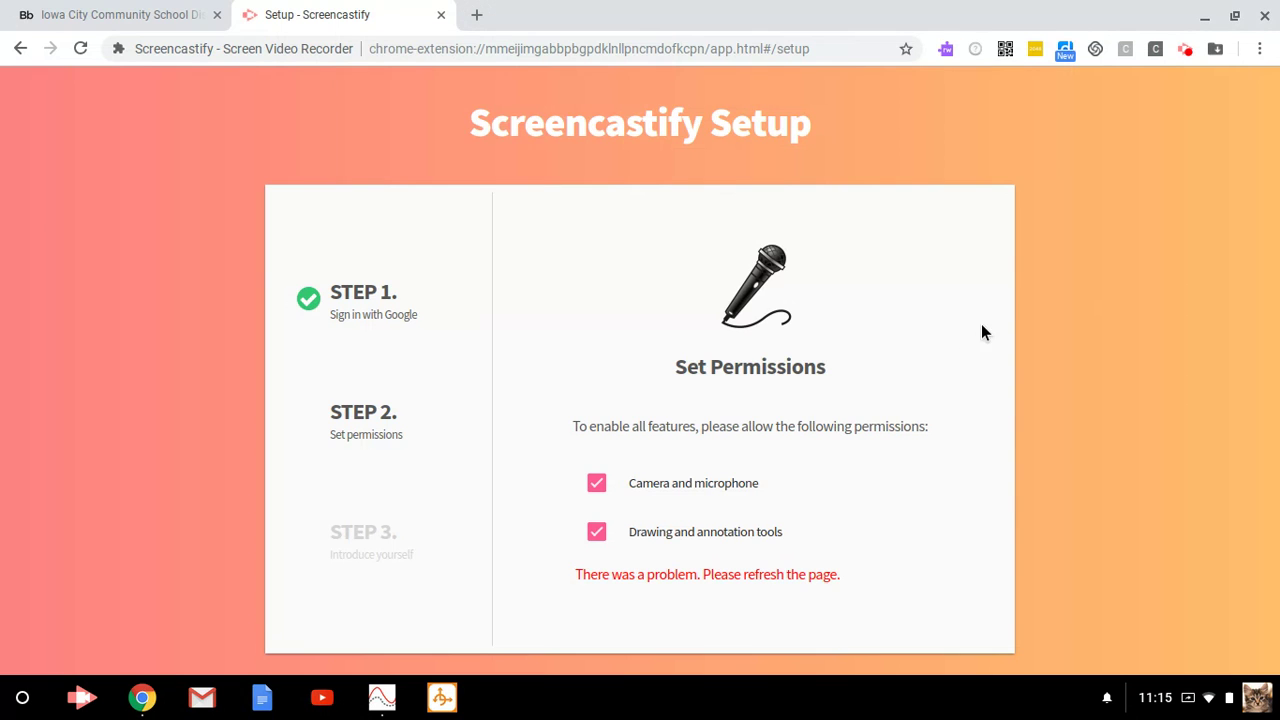
{"action": "left_click", "coordinate": [1184, 51]}
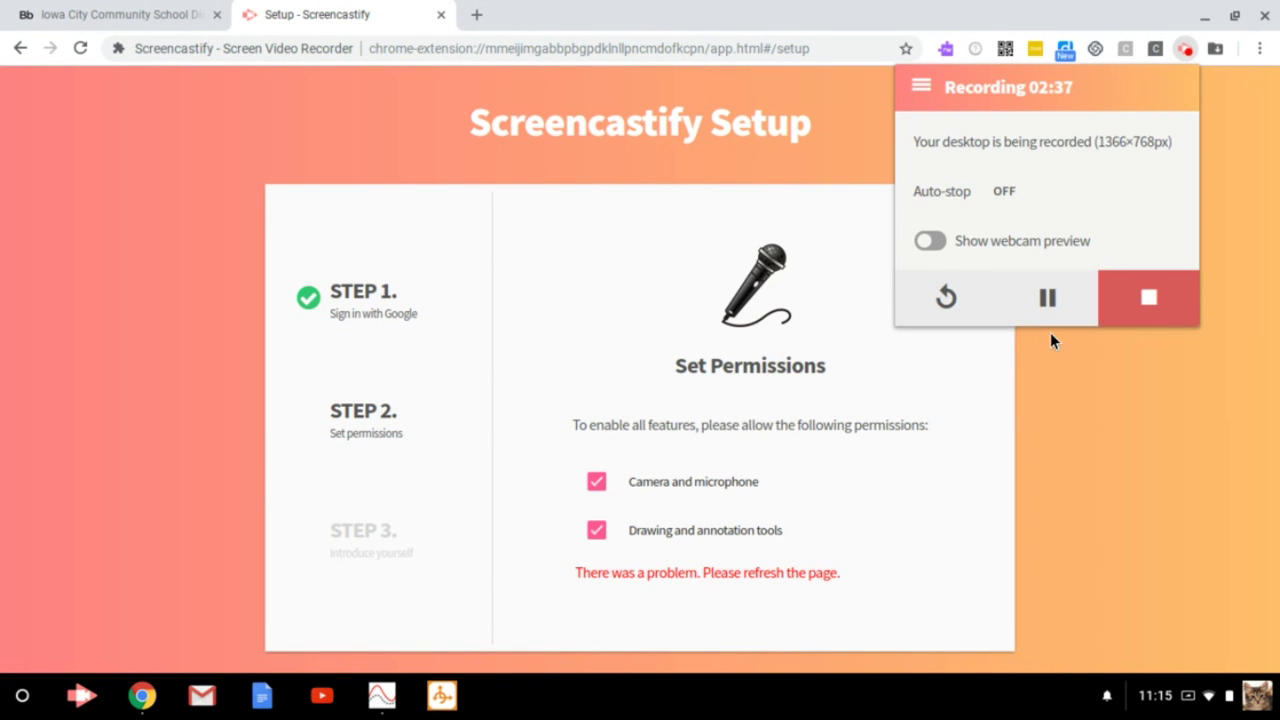
{"action": "left_click", "coordinate": [1047, 297]}
{"action": "left_click", "coordinate": [1047, 297]}
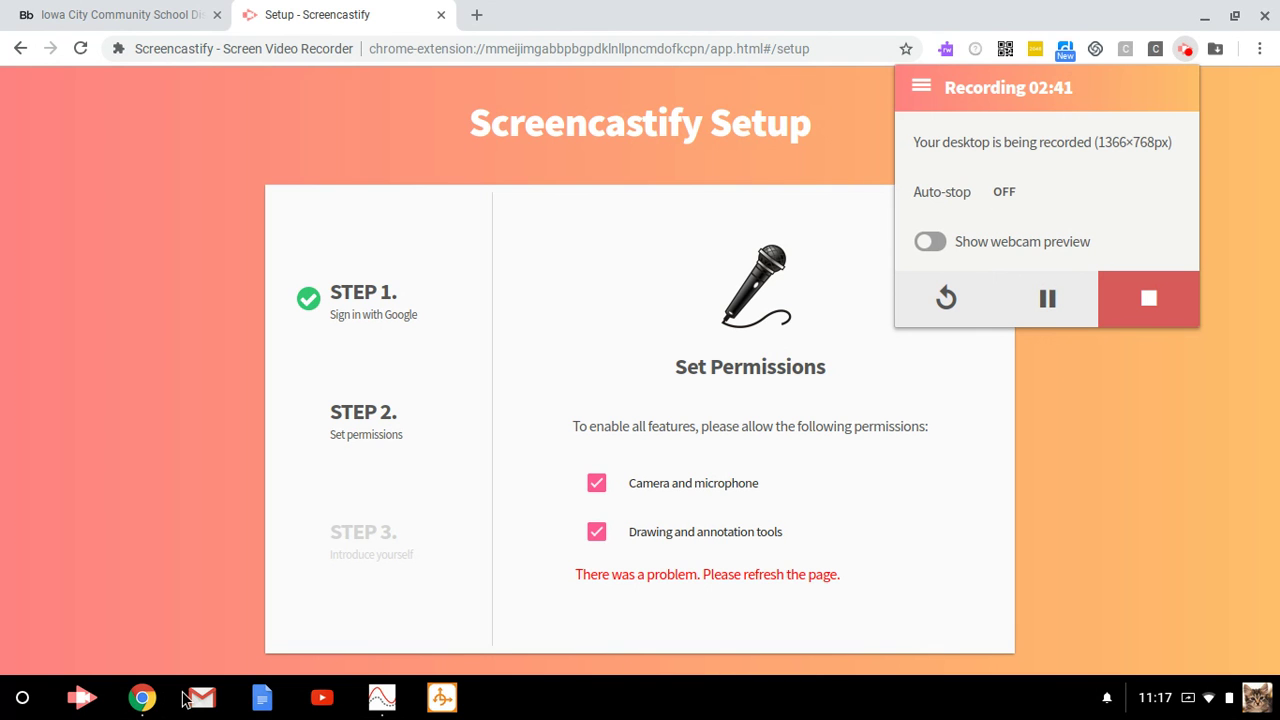
{"action": "left_click", "coordinate": [388, 700]}
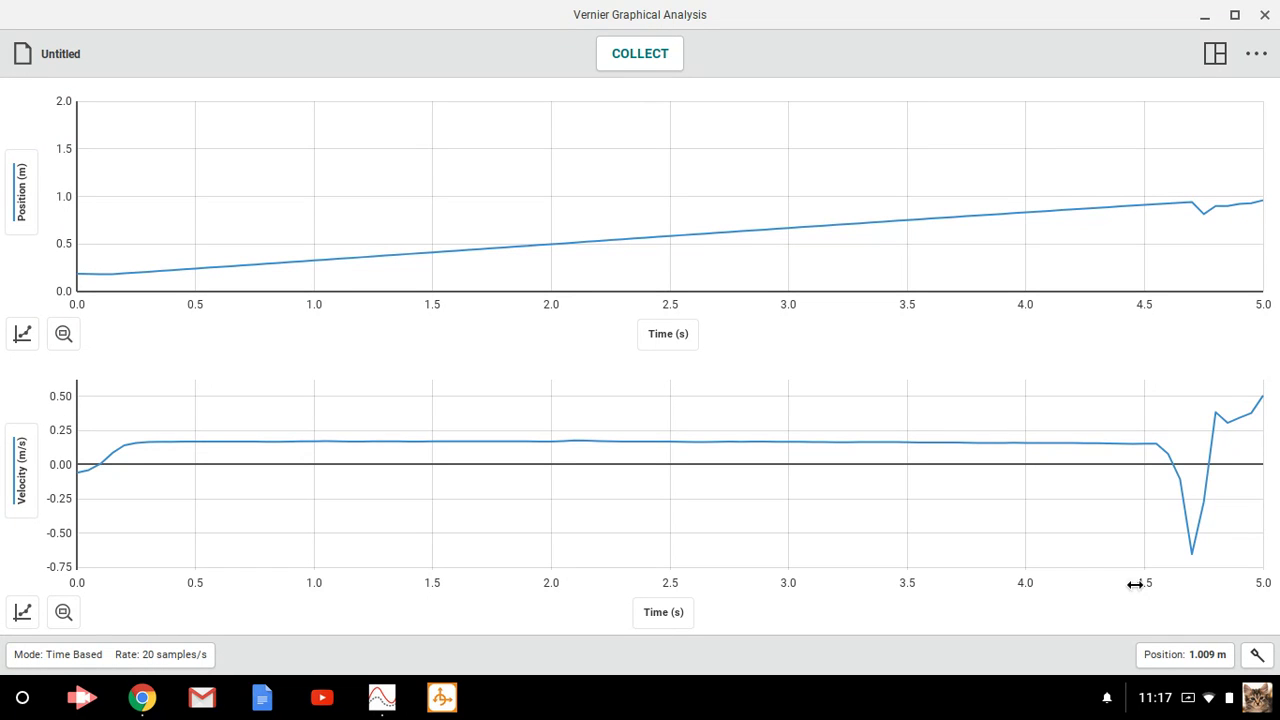
Step: Zoom the velocity graph to all data and select the steady section from 0.30 to 3.15 s
{"action": "scroll", "coordinate": [1138, 588], "scroll_direction": "left", "scroll_amount": 3}
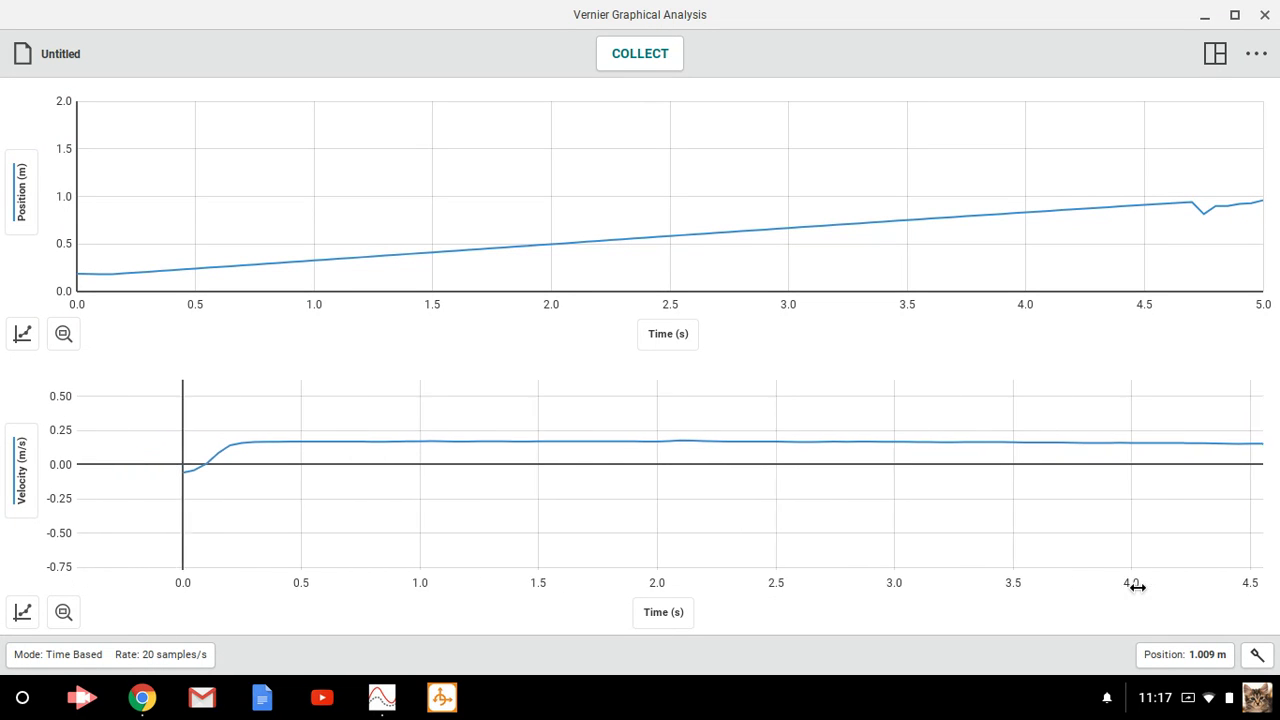
{"action": "left_click", "coordinate": [937, 508]}
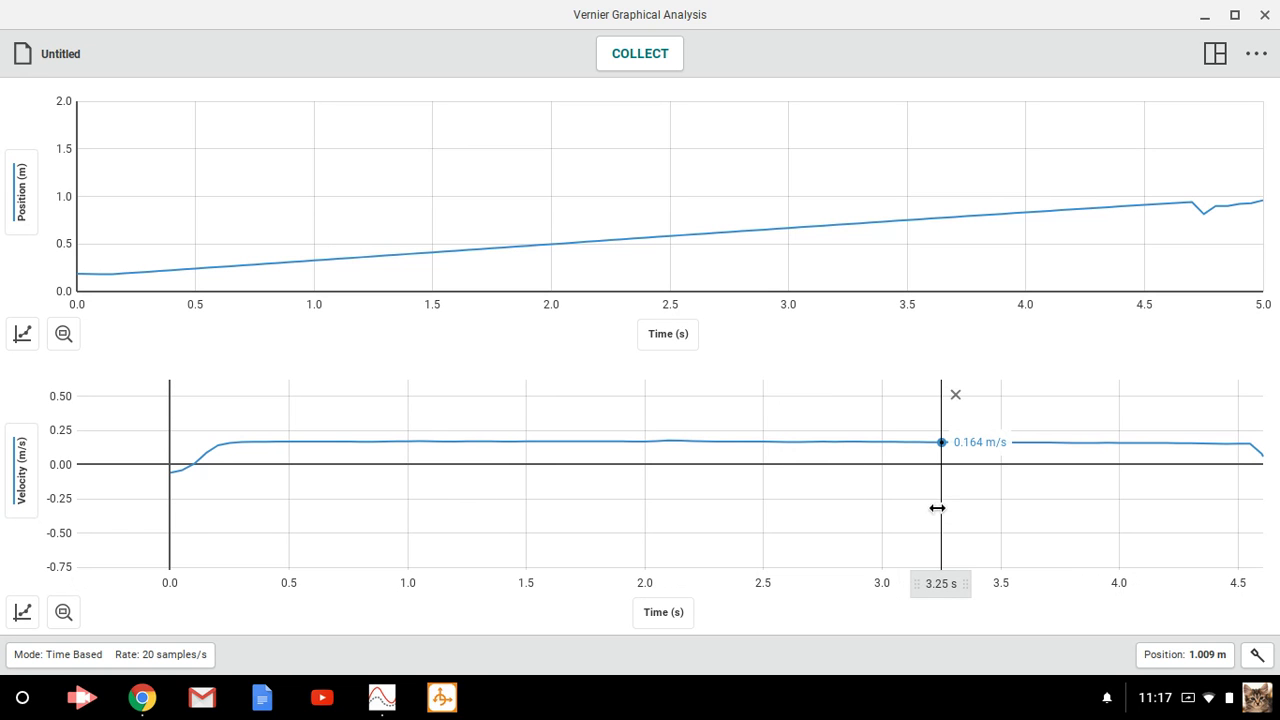
{"action": "double_click", "coordinate": [905, 507]}
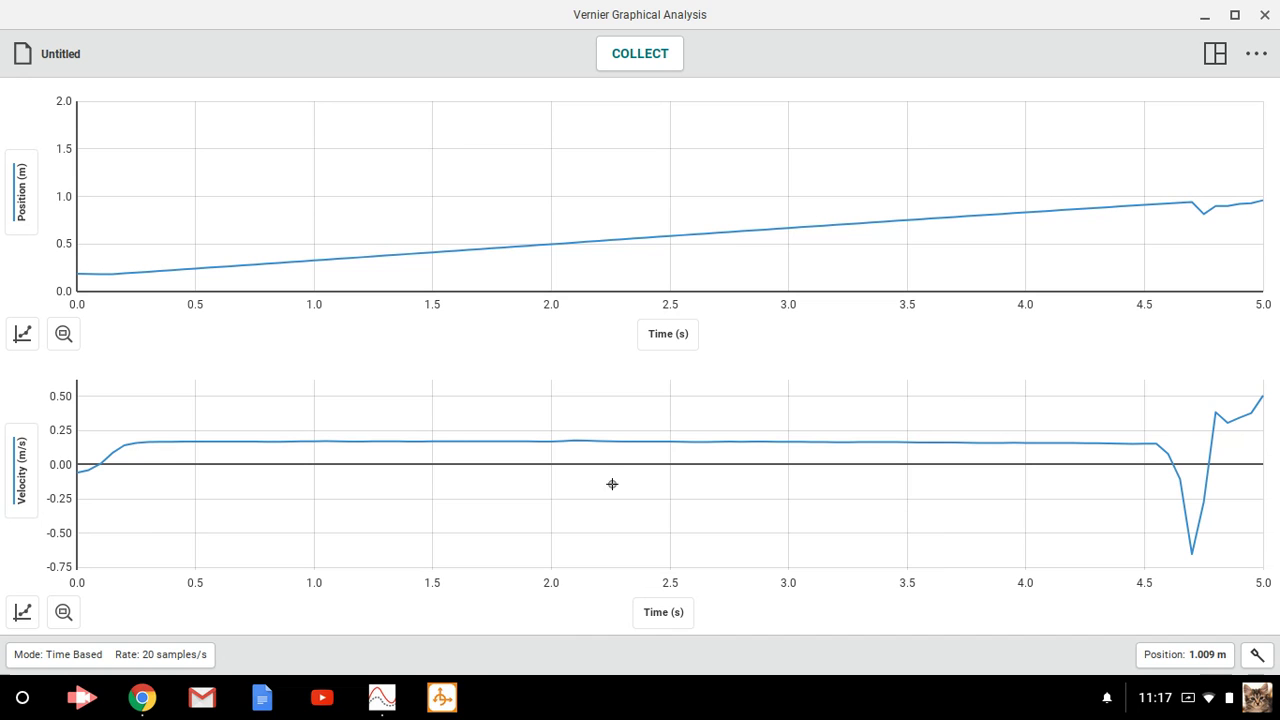
{"action": "left_click_drag", "start_coordinate": [373, 455], "coordinate": [147, 441]}
{"action": "left_click_drag", "start_coordinate": [373, 583], "coordinate": [823, 583]}
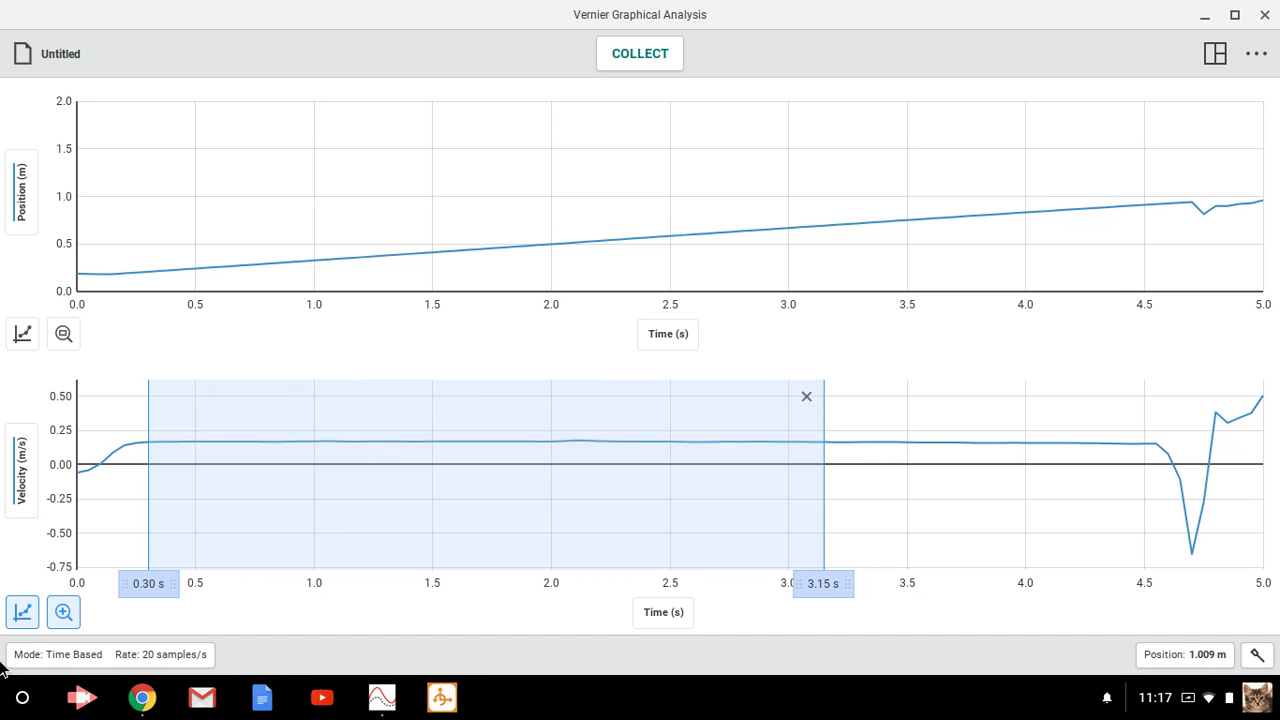
Step: Apply a linear fit to the selection, read its near-zero slope, then remove the fit
{"action": "left_click", "coordinate": [20, 614]}
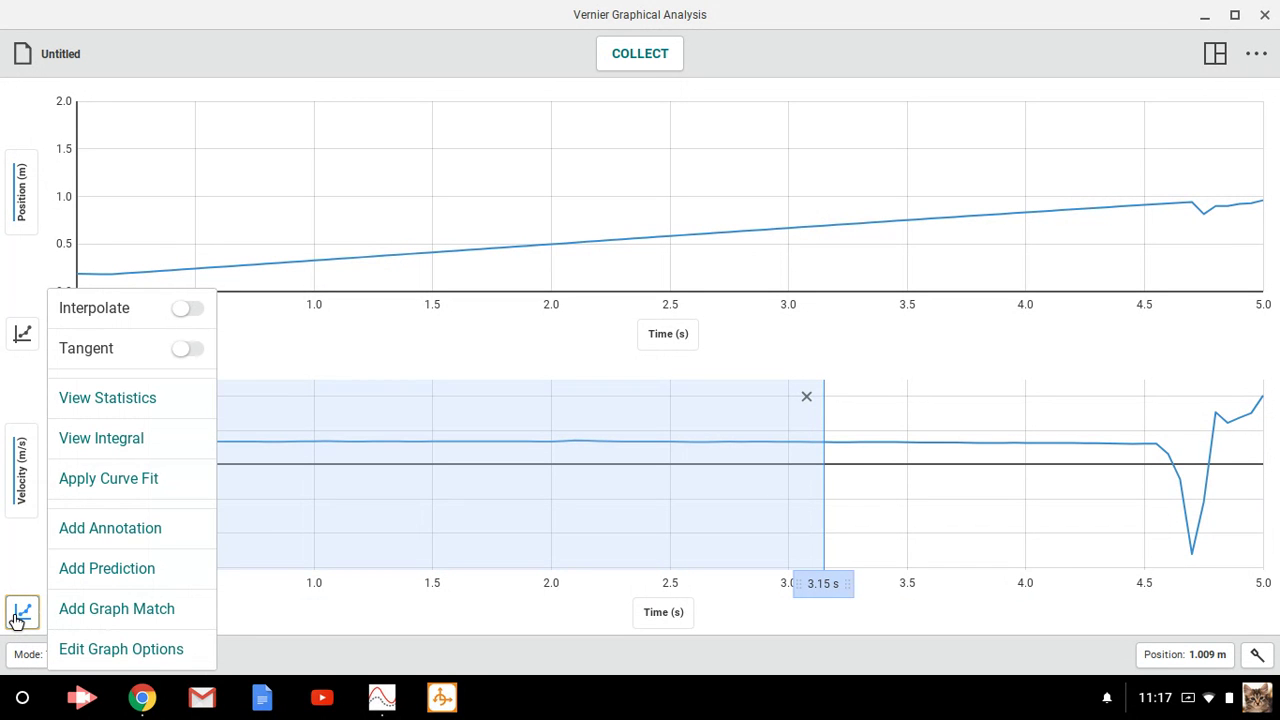
{"action": "left_click", "coordinate": [126, 480]}
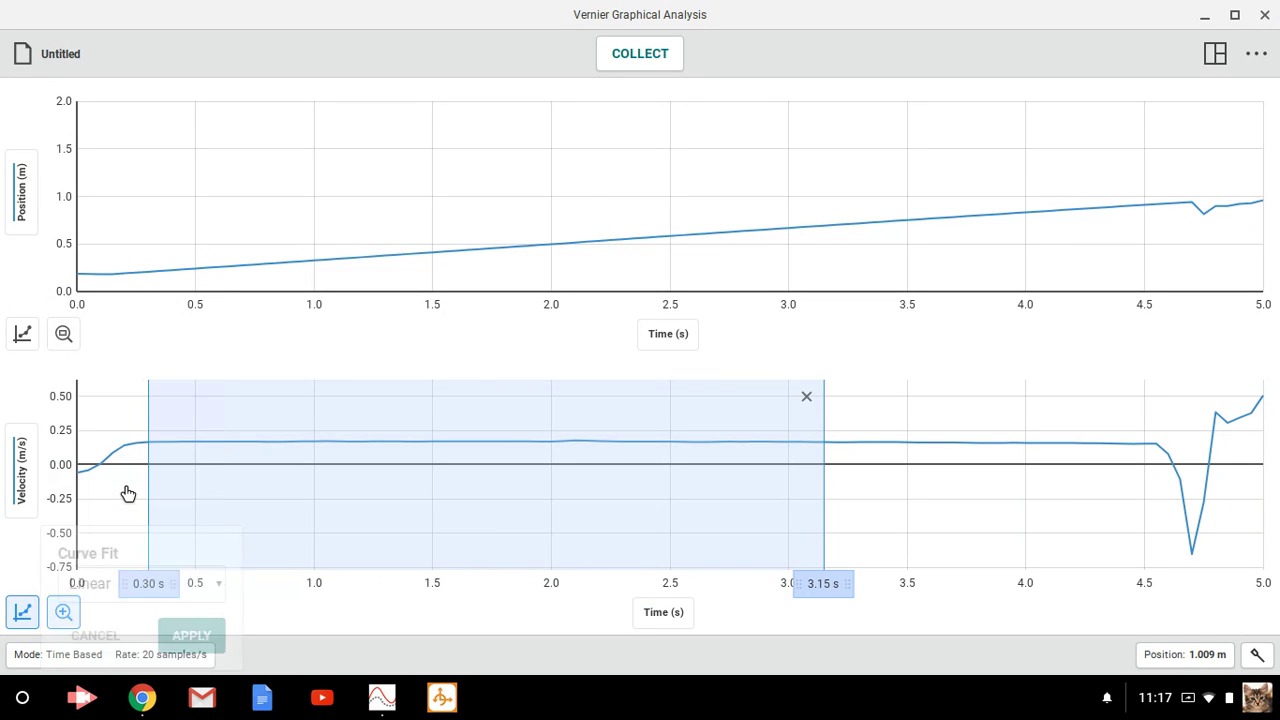
{"action": "left_click", "coordinate": [190, 637]}
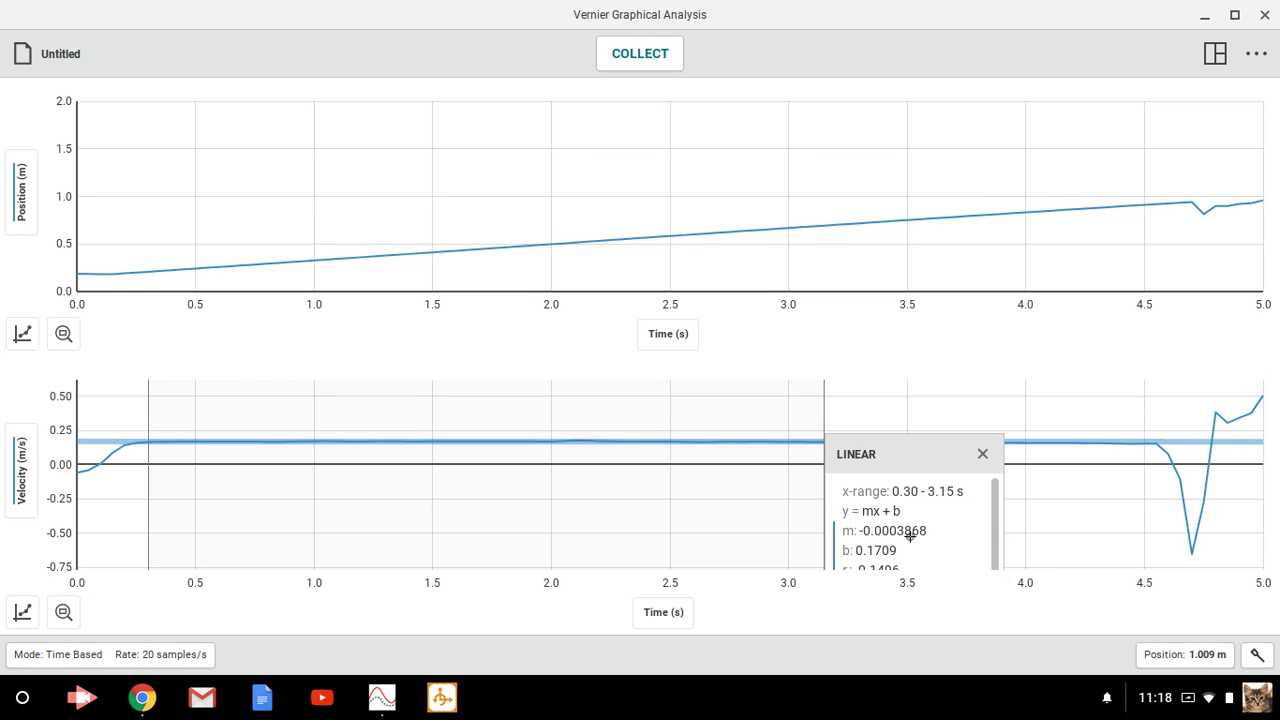
{"action": "left_click", "coordinate": [721, 512]}
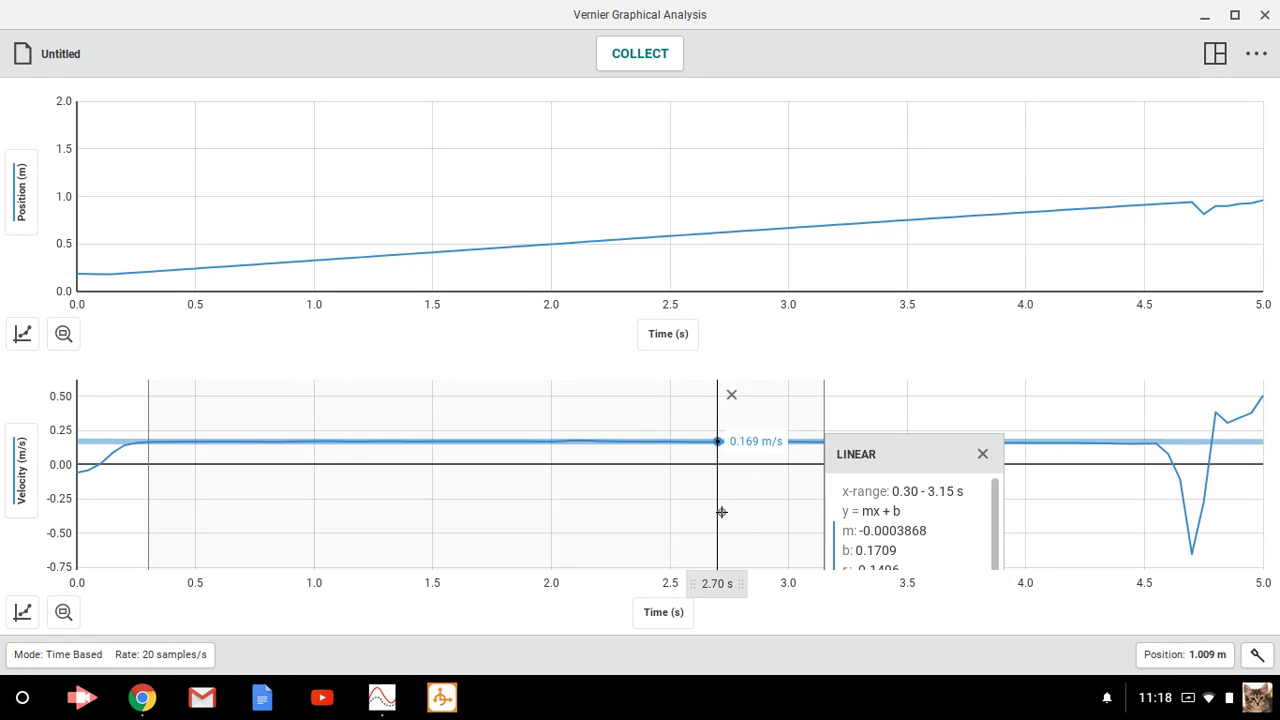
{"action": "left_click", "coordinate": [985, 458]}
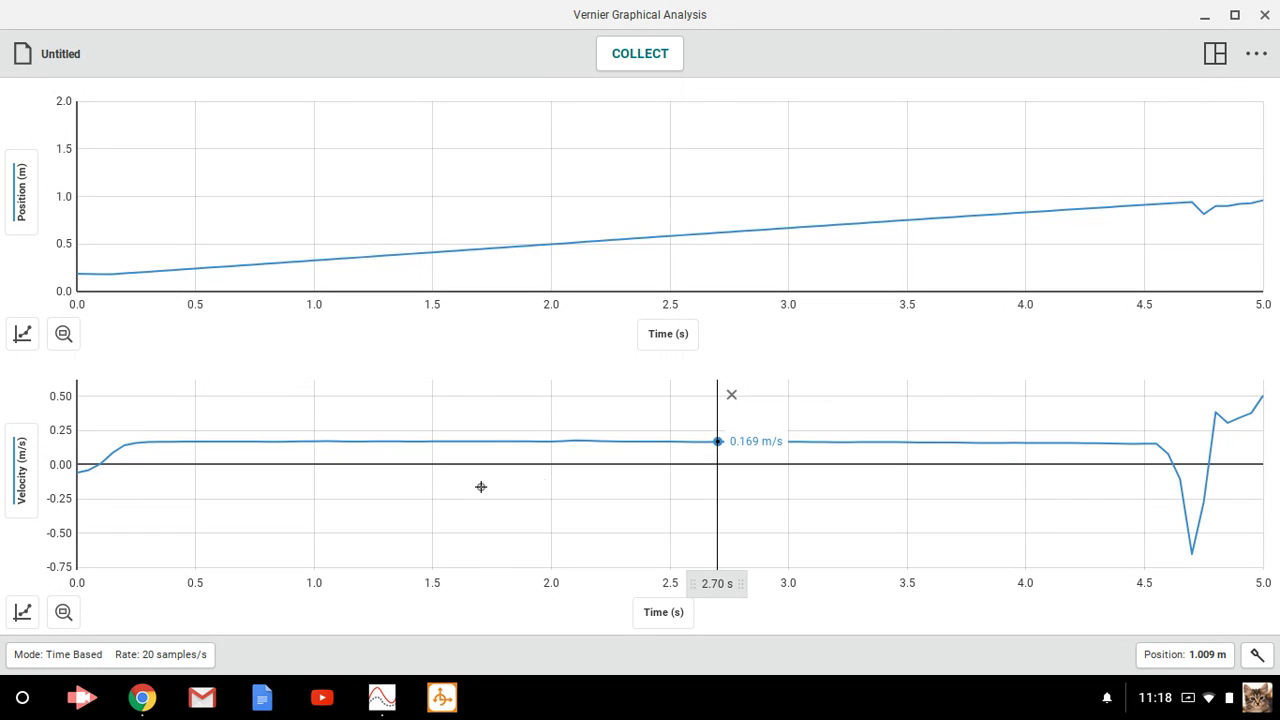
{"action": "left_click", "coordinate": [438, 520]}
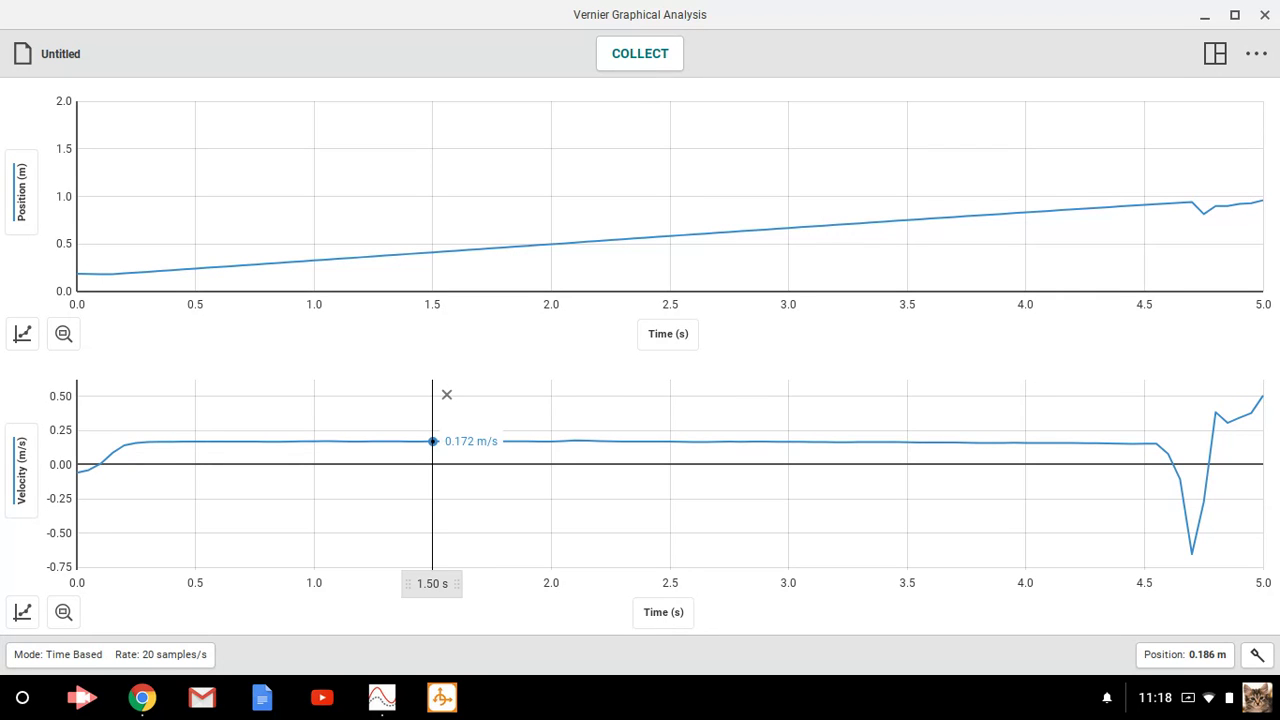
Step: Record a new cart trial with the motion detector
{"action": "key", "text": "space"}
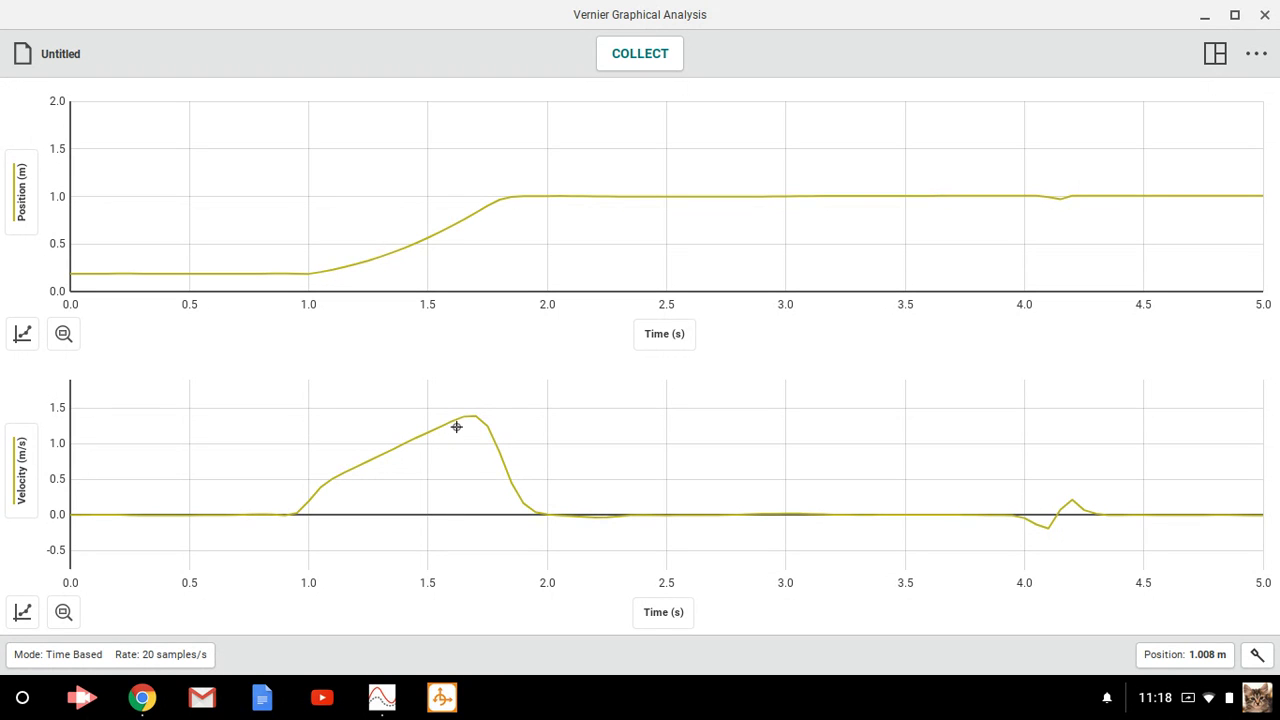
Step: Autoscale the velocity graph and view statistics for the rising section, then close them
{"action": "double_click", "coordinate": [415, 466]}
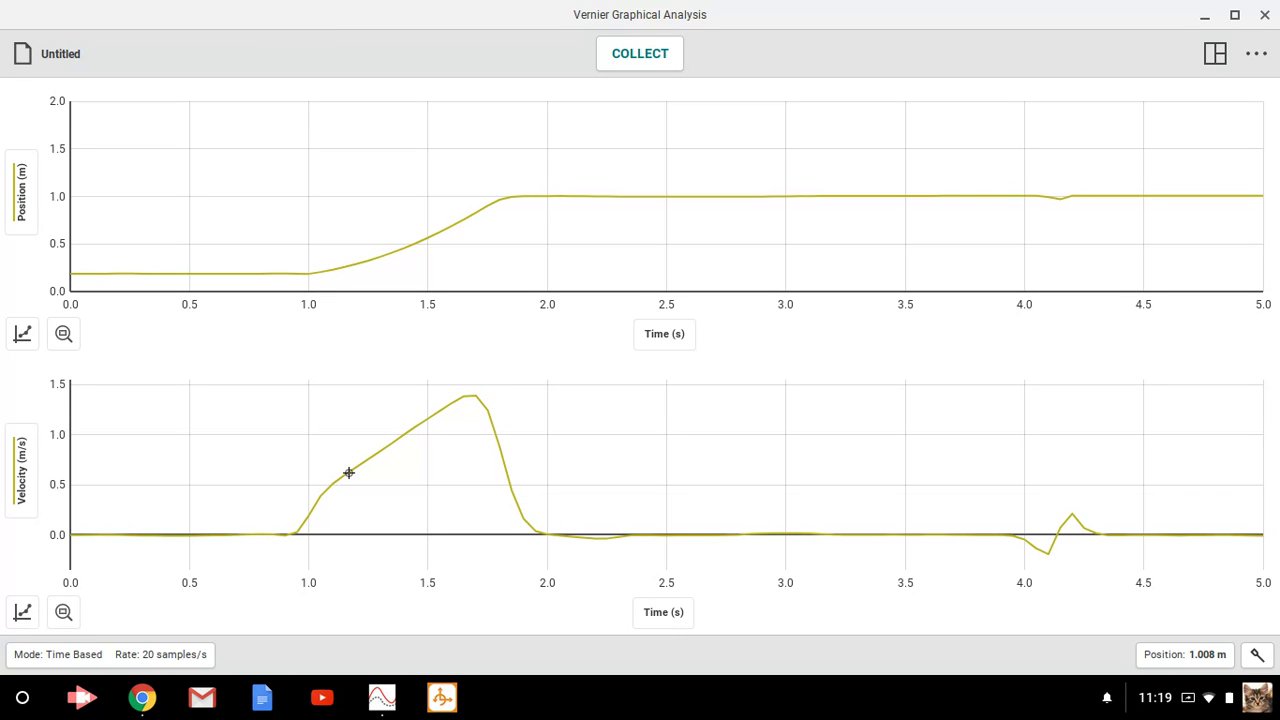
{"action": "left_click_drag", "start_coordinate": [348, 472], "coordinate": [440, 472]}
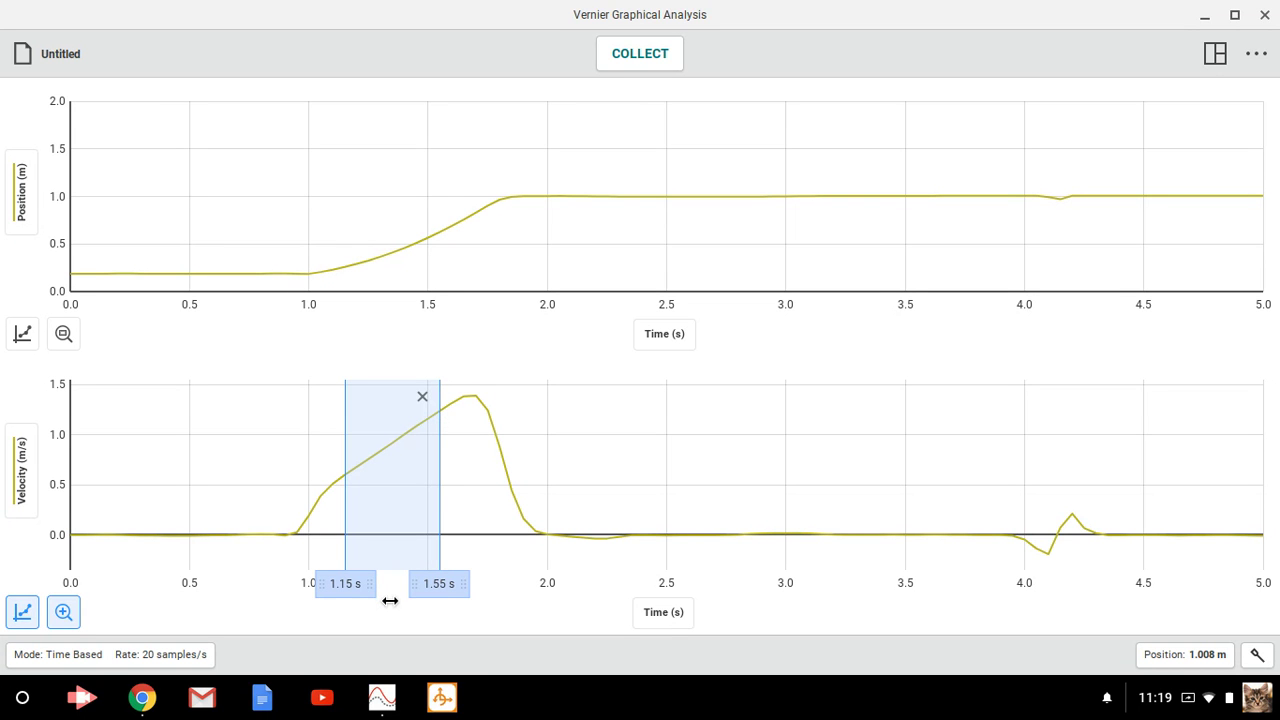
{"action": "left_click", "coordinate": [21, 620]}
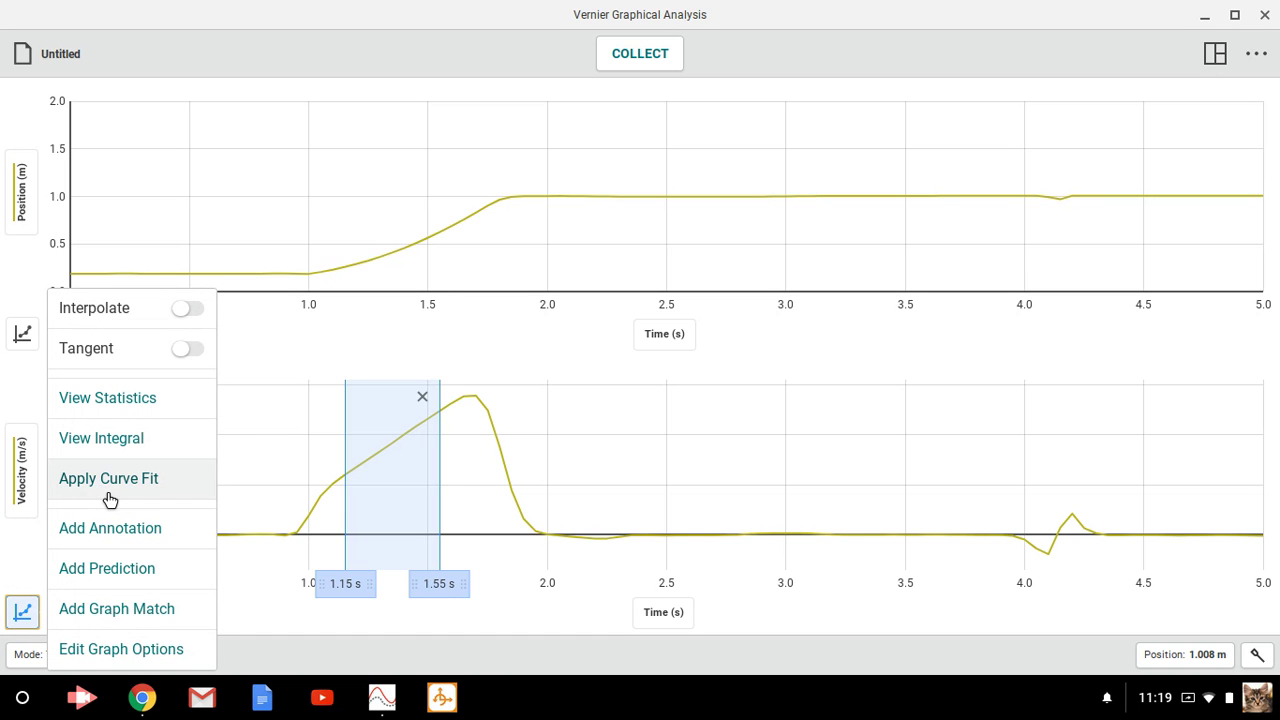
{"action": "left_click", "coordinate": [135, 411]}
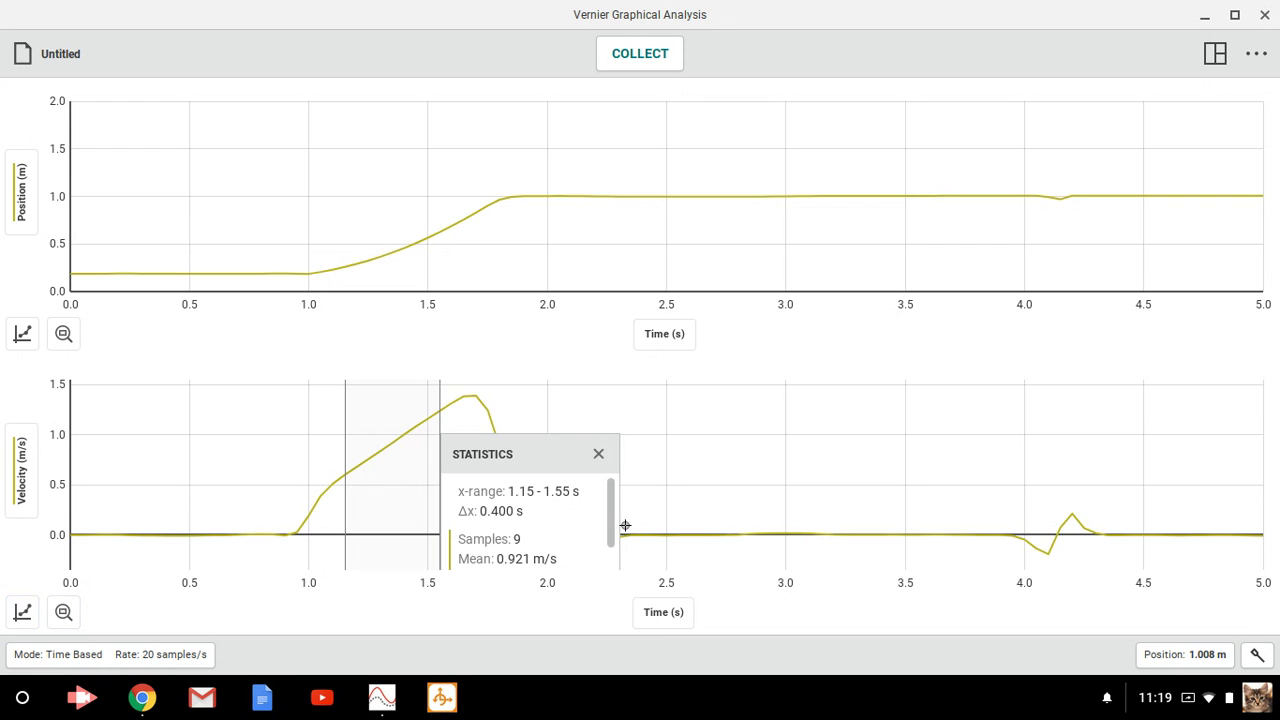
{"action": "left_click", "coordinate": [599, 455]}
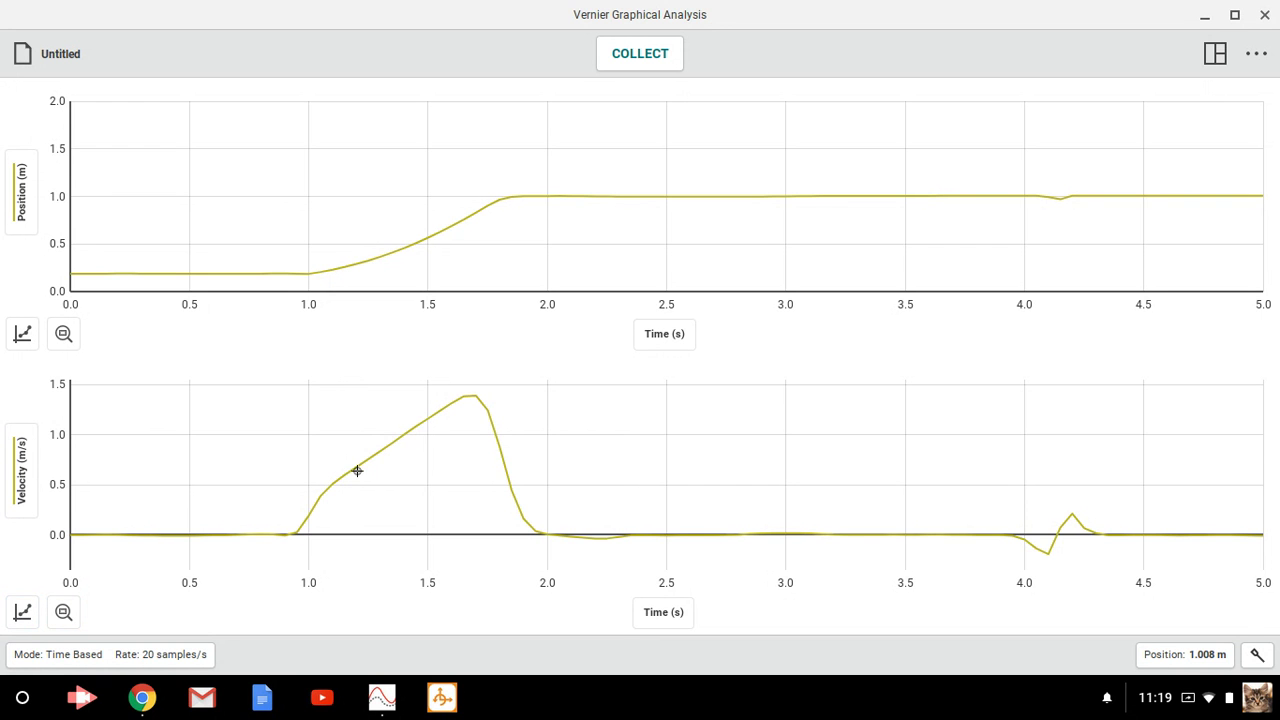
Step: Fit a line to velocity from 1.20 to 1.55 s, read slope 1.607, then remove it
{"action": "left_click_drag", "start_coordinate": [357, 465], "coordinate": [440, 462]}
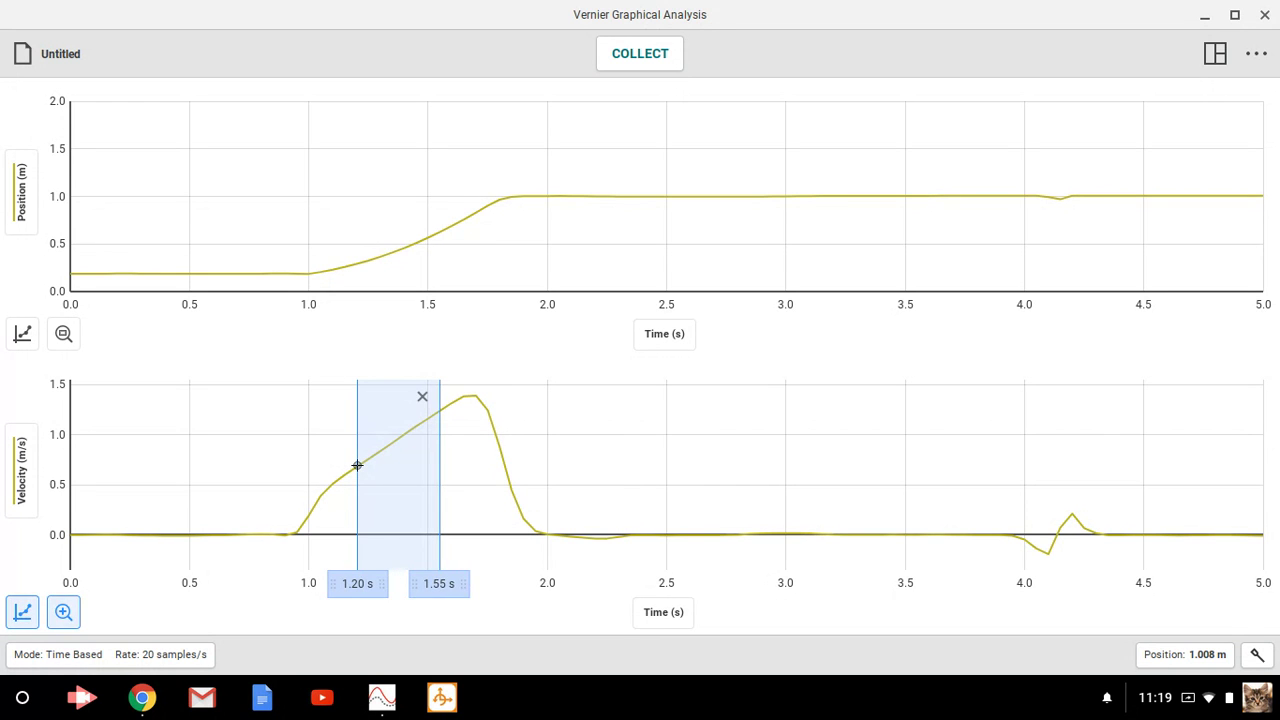
{"action": "left_click", "coordinate": [23, 616]}
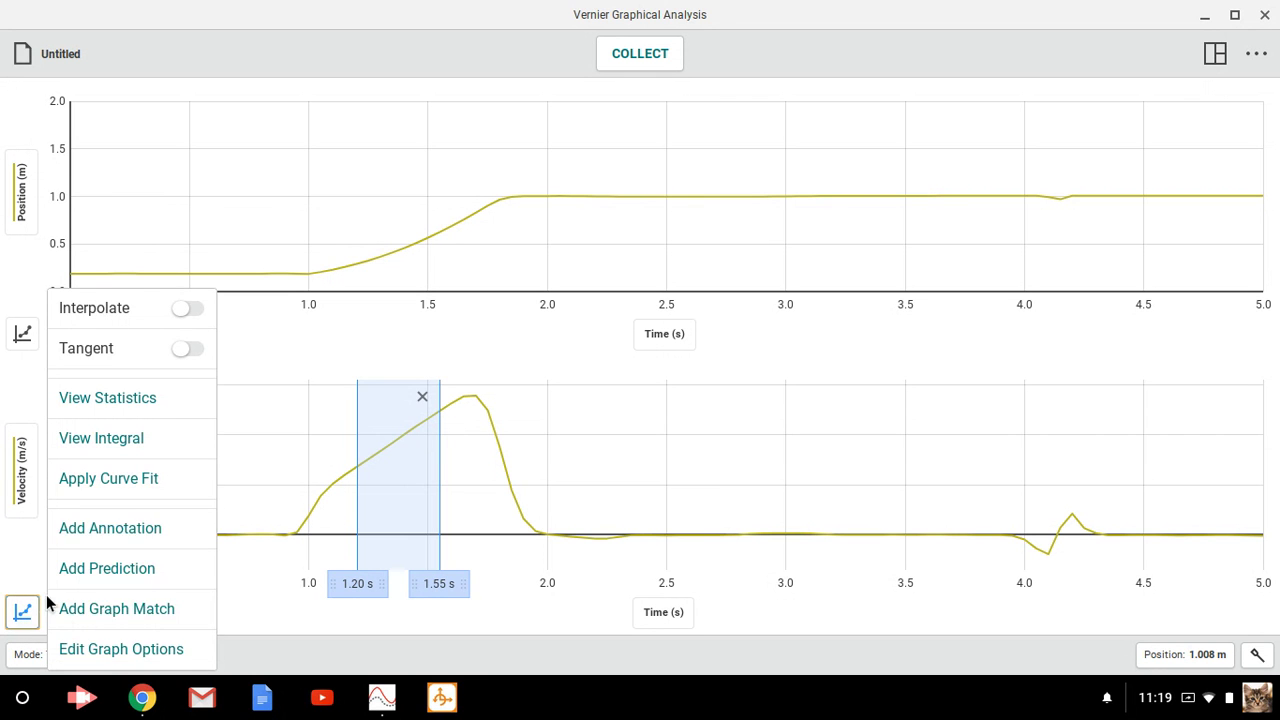
{"action": "left_click", "coordinate": [126, 485]}
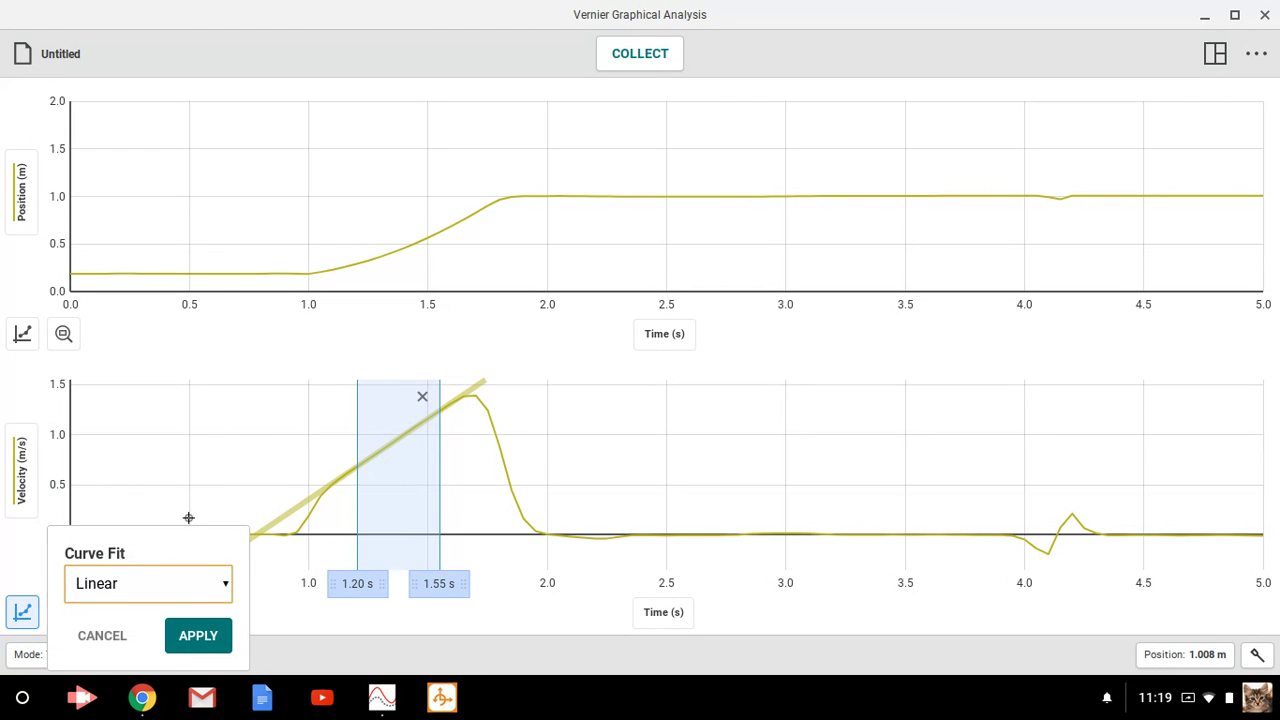
{"action": "left_click", "coordinate": [187, 637]}
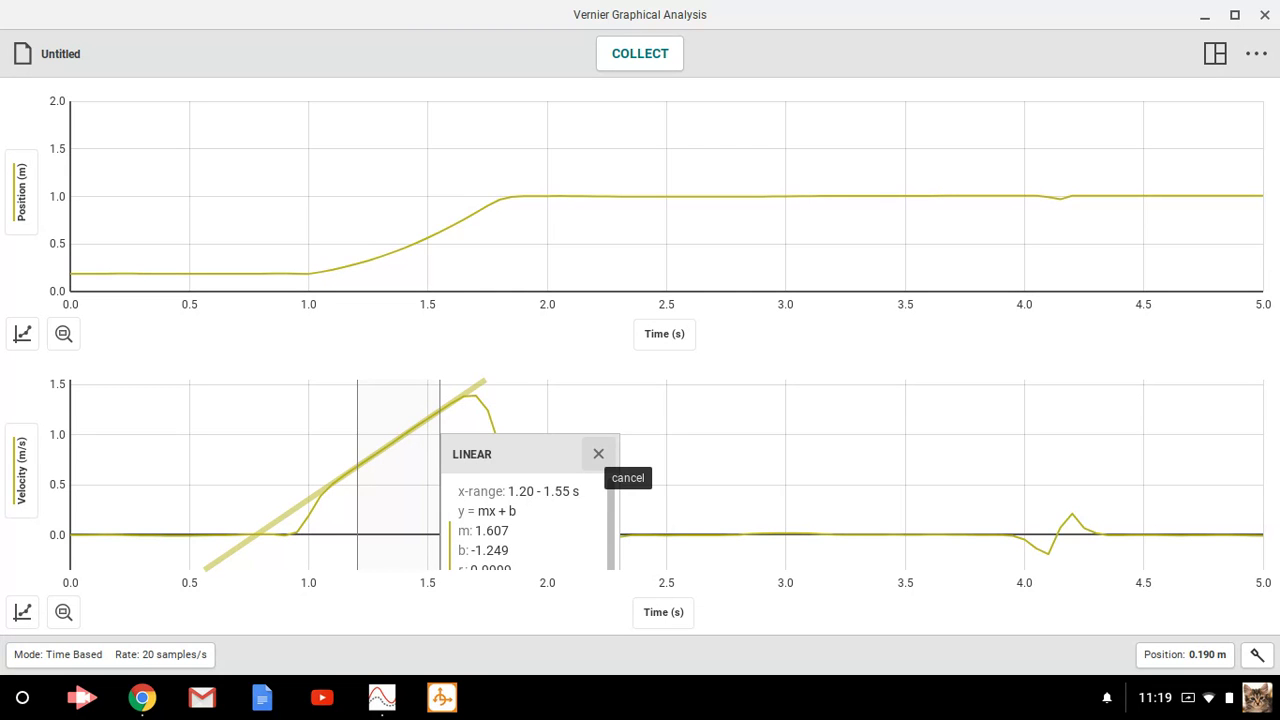
{"action": "left_click", "coordinate": [598, 453]}
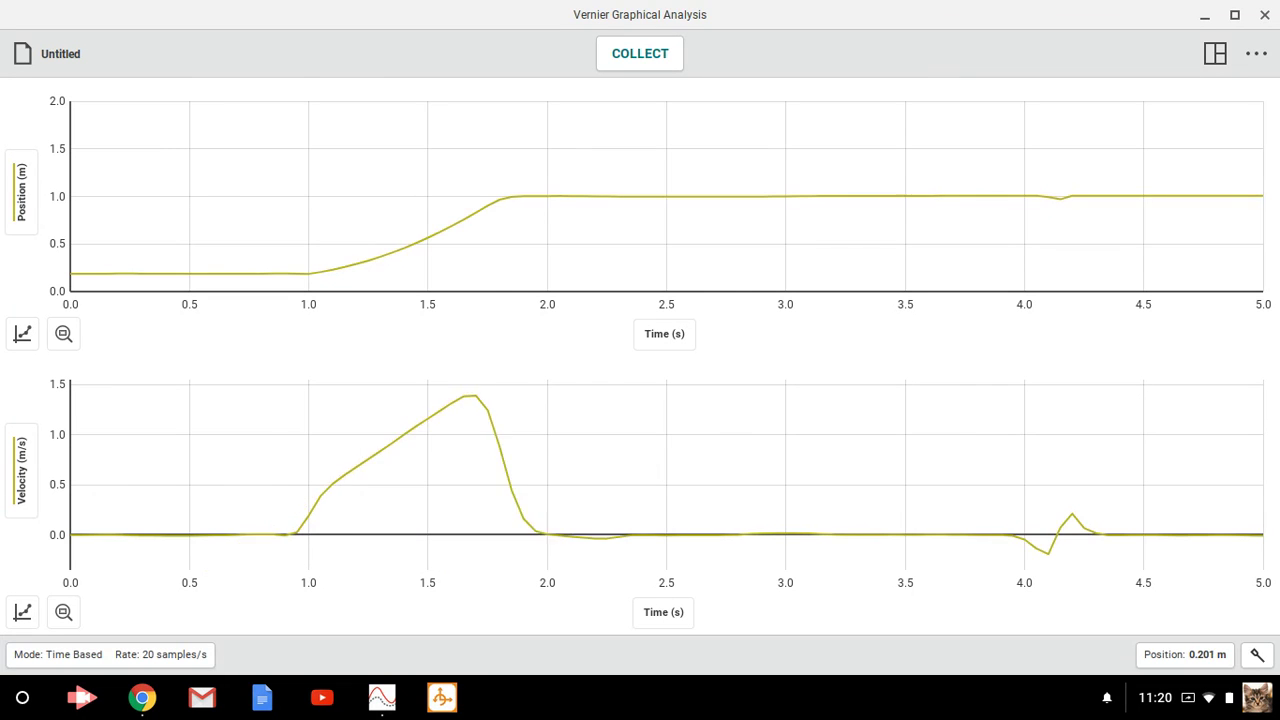
Step: Record a new run and linearly fit its 0.75–1.35 s velocity: slope 1.603, intercept −0.9819
{"action": "key", "text": "space"}
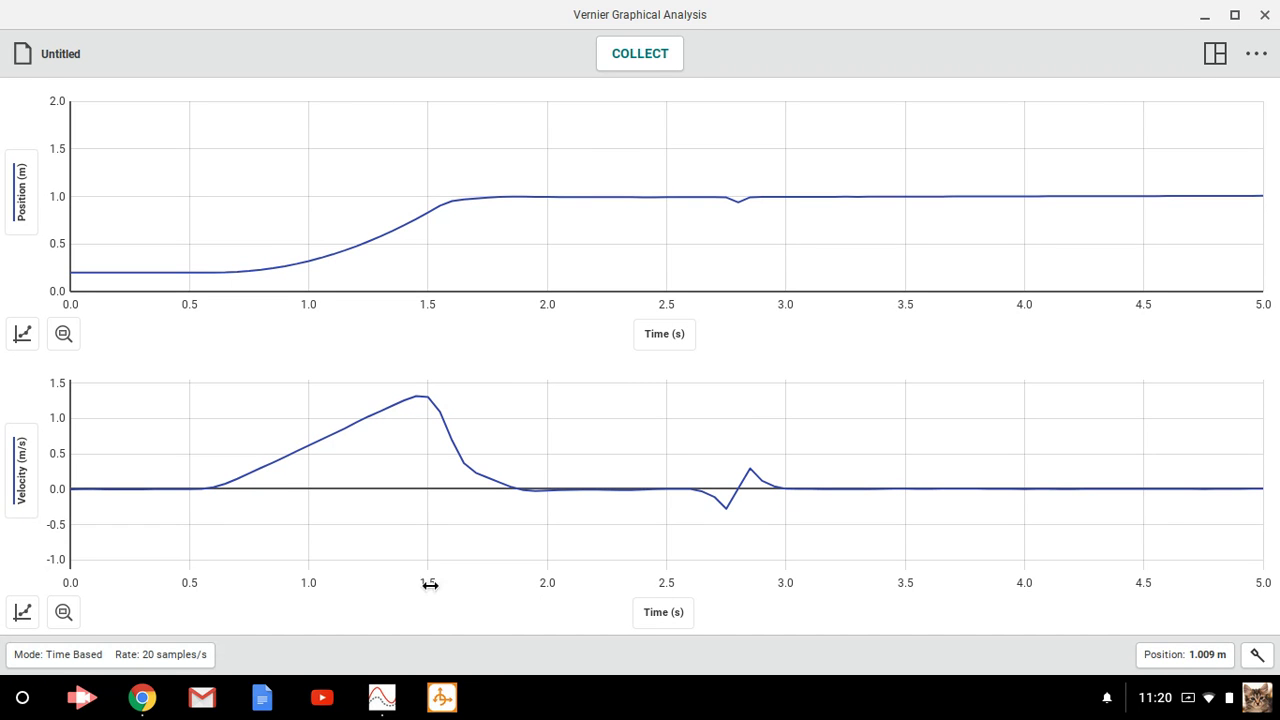
{"action": "mouse_move", "coordinate": [254, 469]}
{"action": "left_mouse_down"}
{"action": "mouse_move", "coordinate": [380, 469]}
{"action": "mouse_move", "coordinate": [391, 414]}
{"action": "left_mouse_up"}
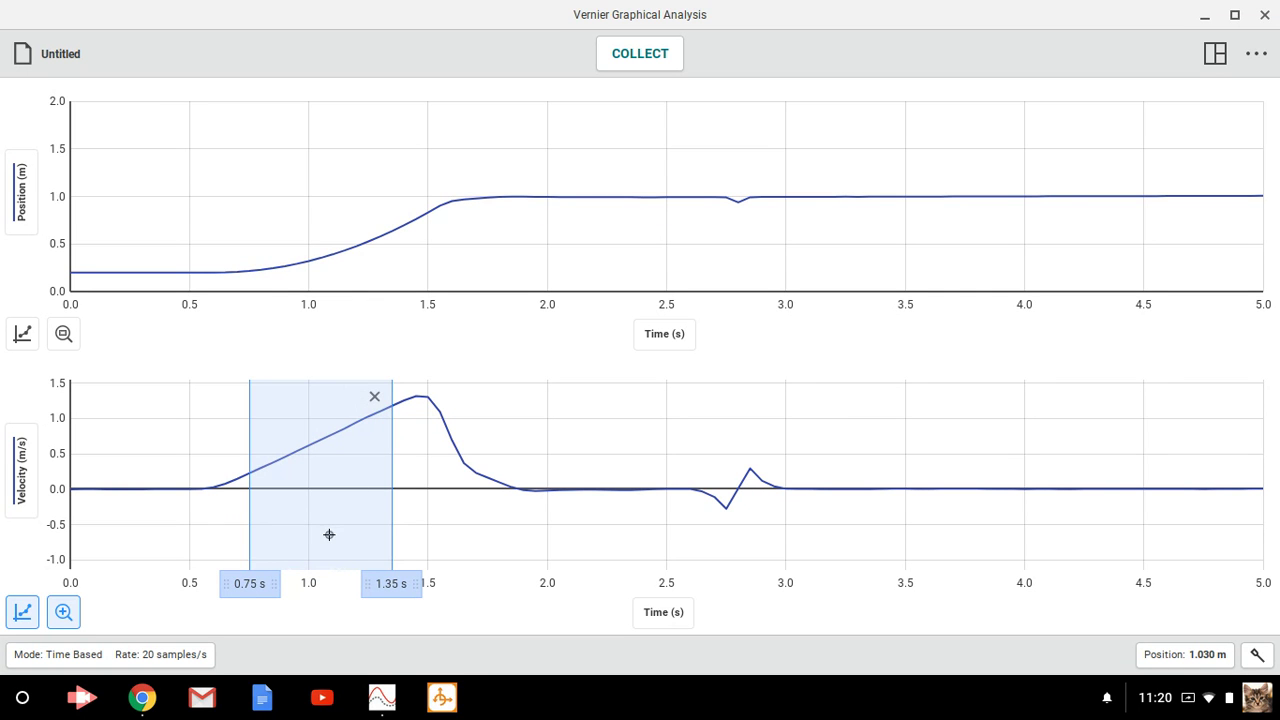
{"action": "left_click", "coordinate": [22, 611]}
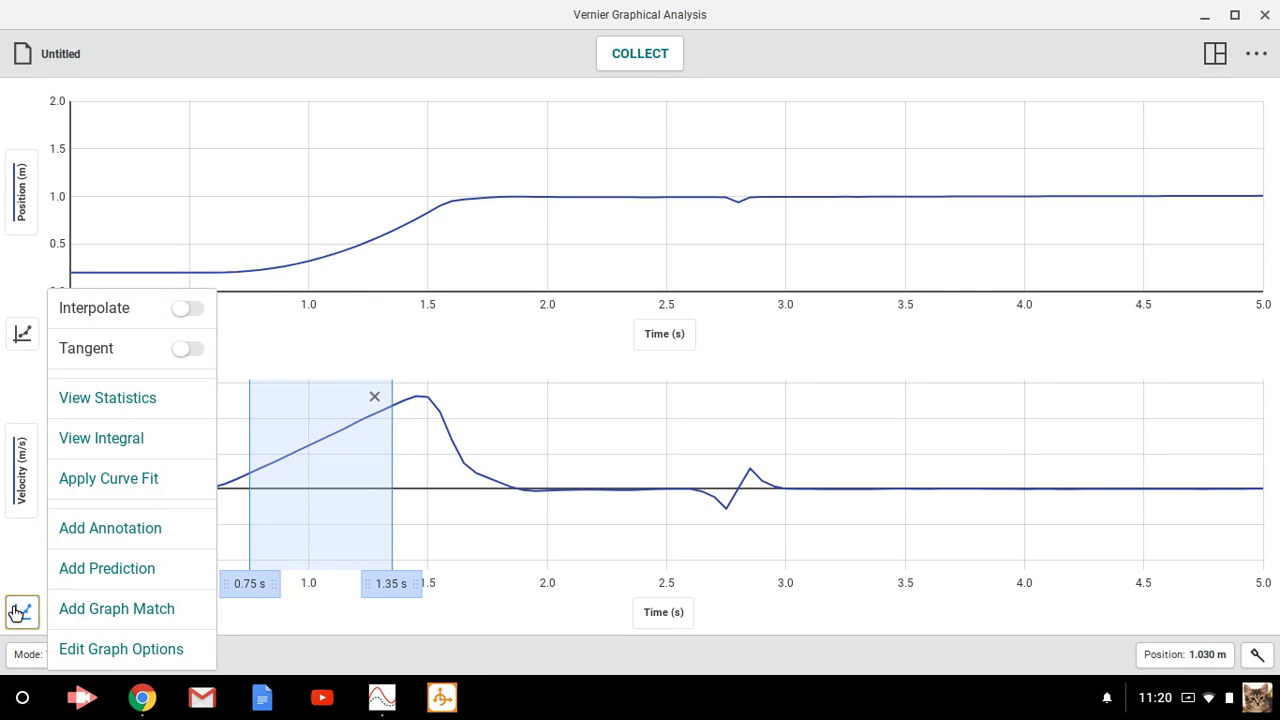
{"action": "left_click", "coordinate": [106, 480]}
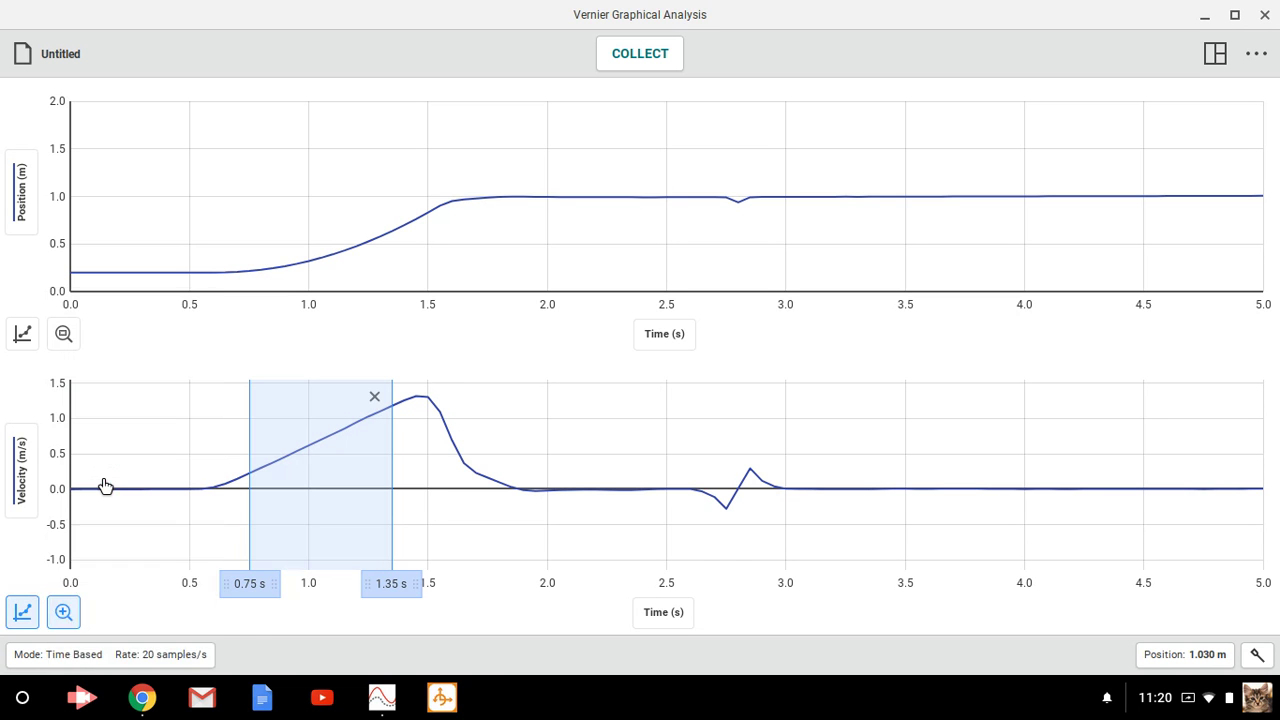
{"action": "left_click", "coordinate": [192, 640]}
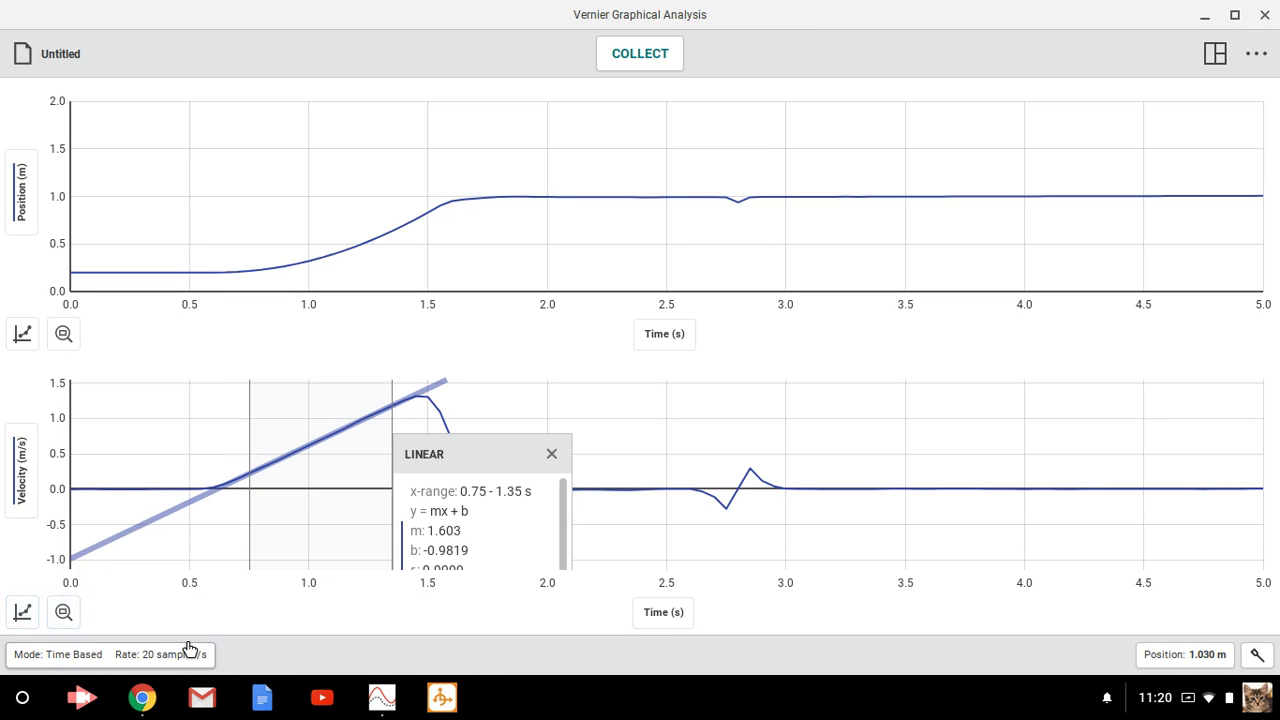